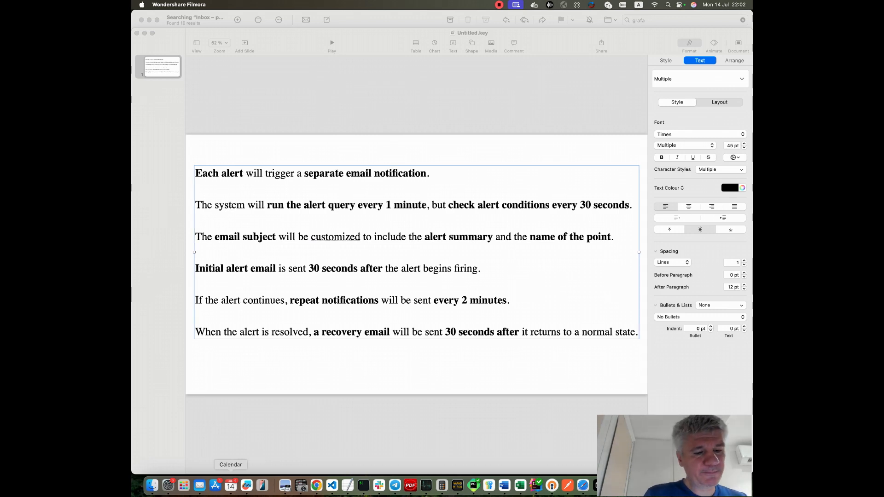
# Switch to Mail and read through the Grafana alert notification emails for the firing and resolved test alerts.
pyautogui.click(199, 485)
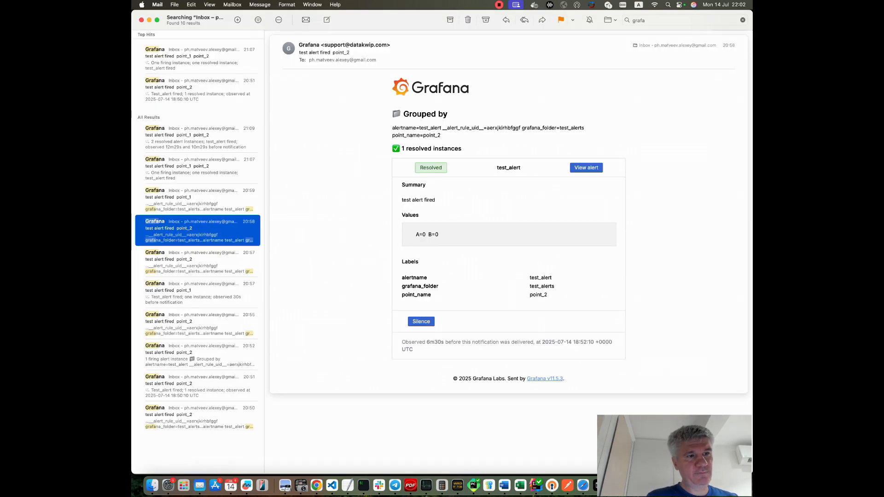
pyautogui.click(198, 58)
pyautogui.scroll(-1, 373, 184)
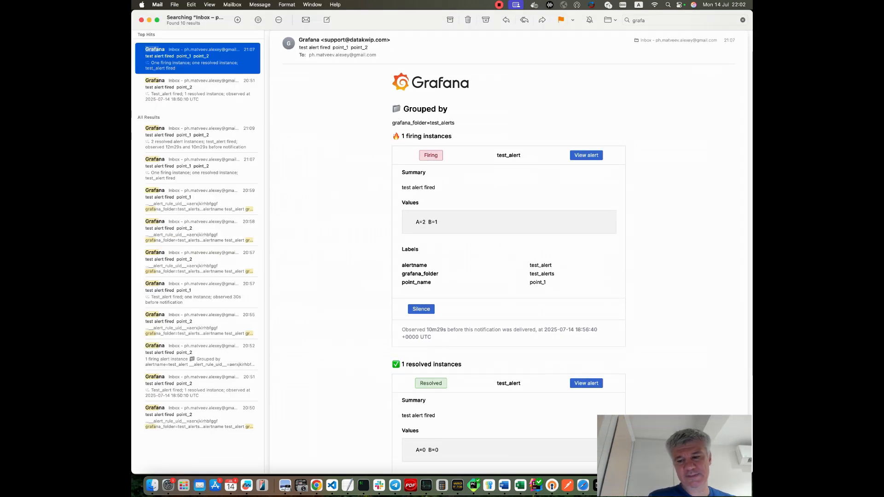
pyautogui.scroll(-2, 511, 249)
pyautogui.scroll(4, 511, 249)
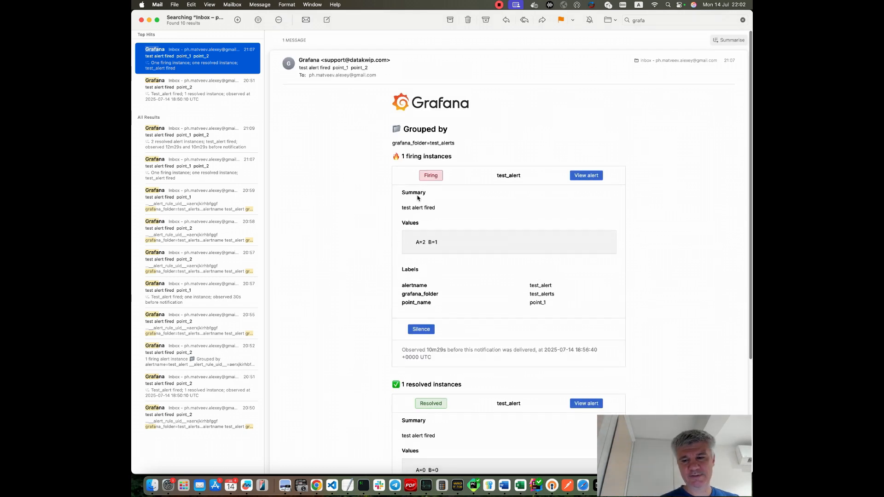
pyautogui.scroll(-1, 360, 164)
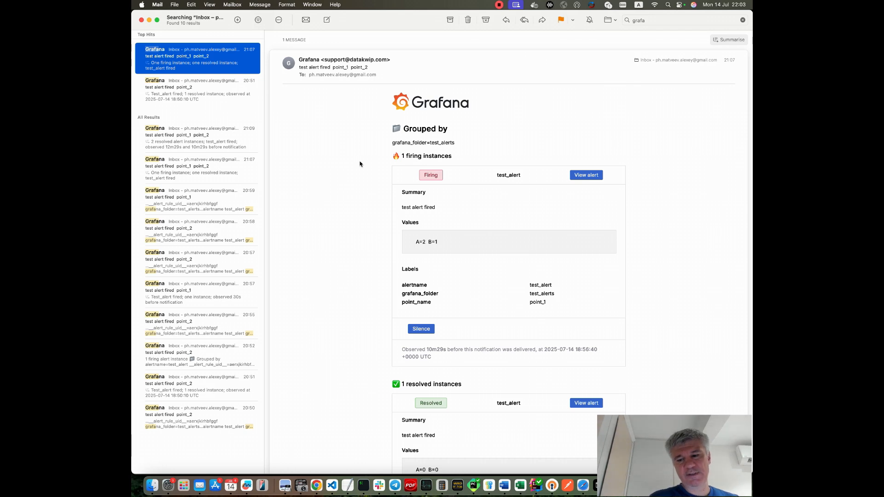
pyautogui.hscroll(-3, 197, 59)
pyautogui.hscroll(3, 198, 58)
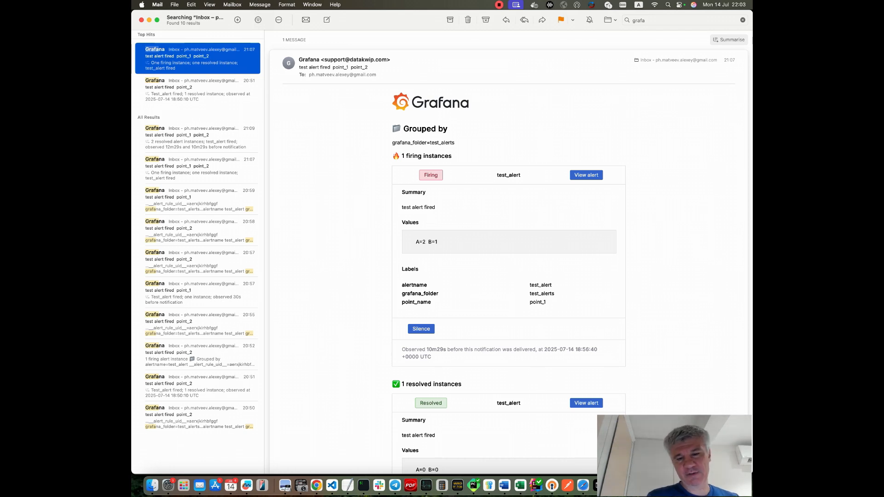
pyautogui.scroll(-4, 509, 253)
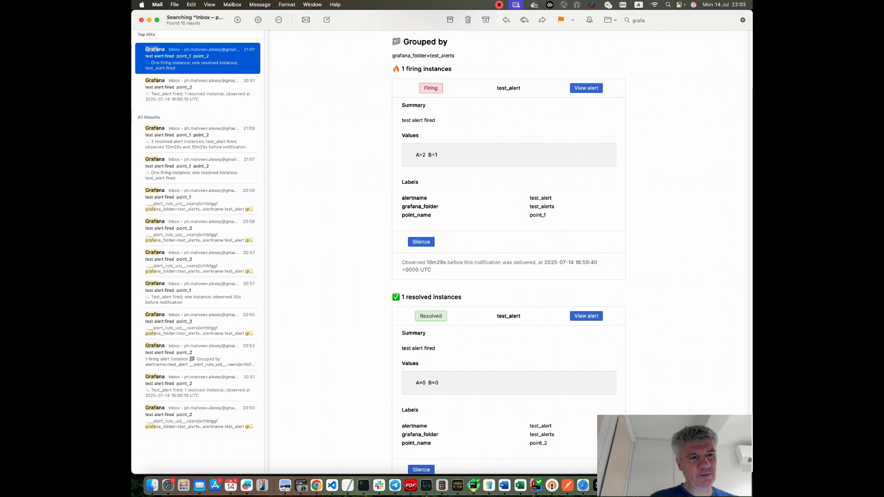
pyautogui.click(198, 199)
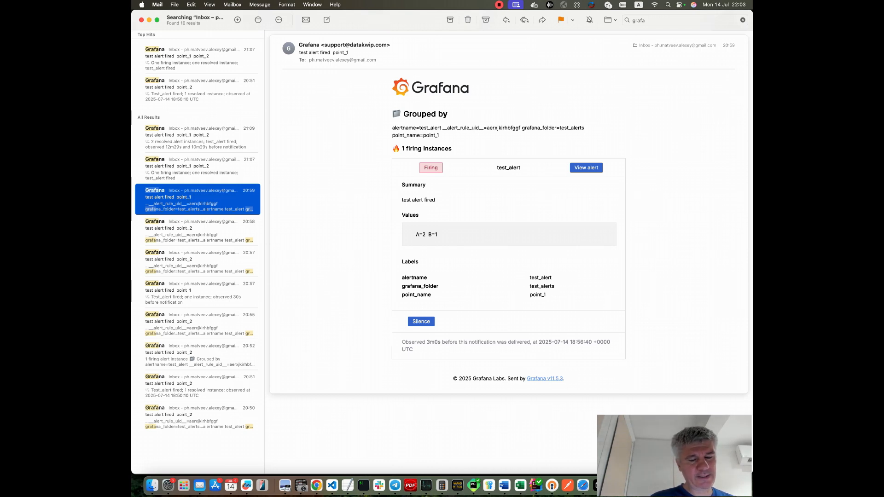
pyautogui.press('Down')
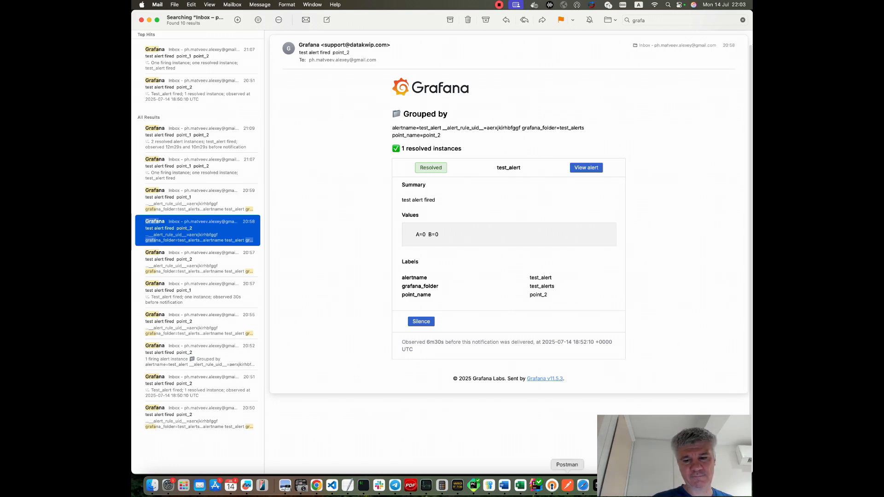
# Switch to the browser and open the test_alert rule for editing from the alert rules list.
pyautogui.click(646, 486)
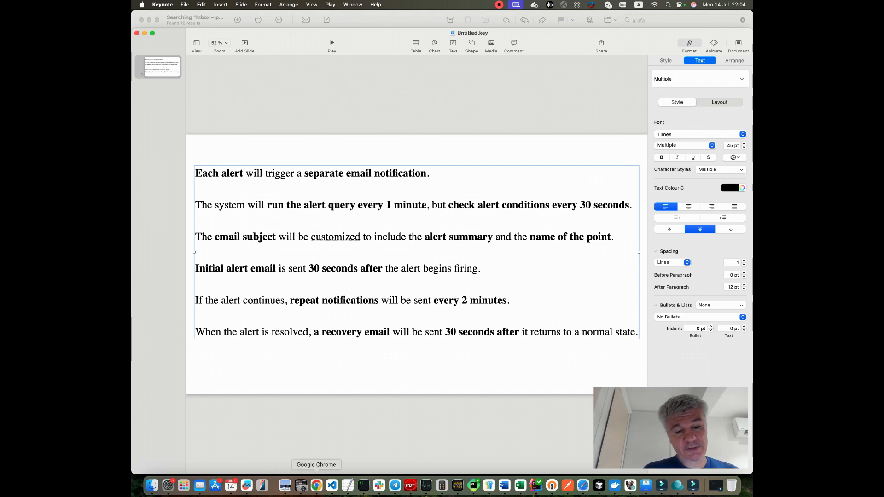
pyautogui.click(316, 486)
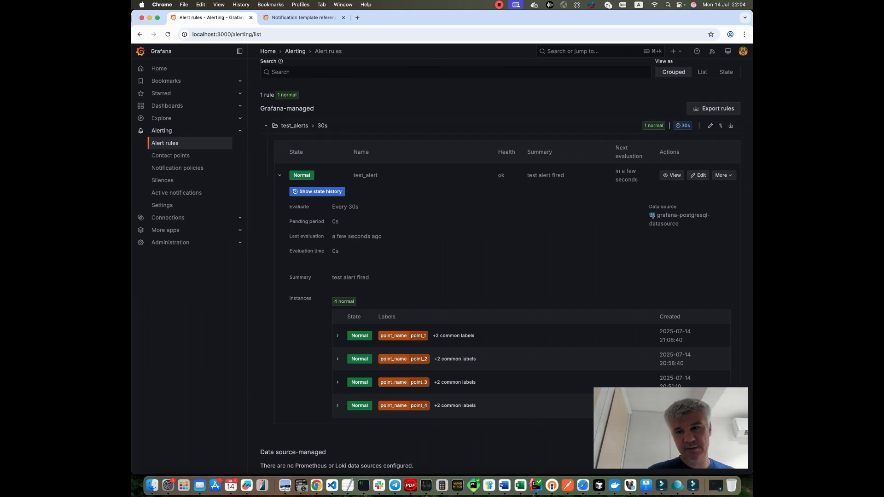
pyautogui.click(698, 176)
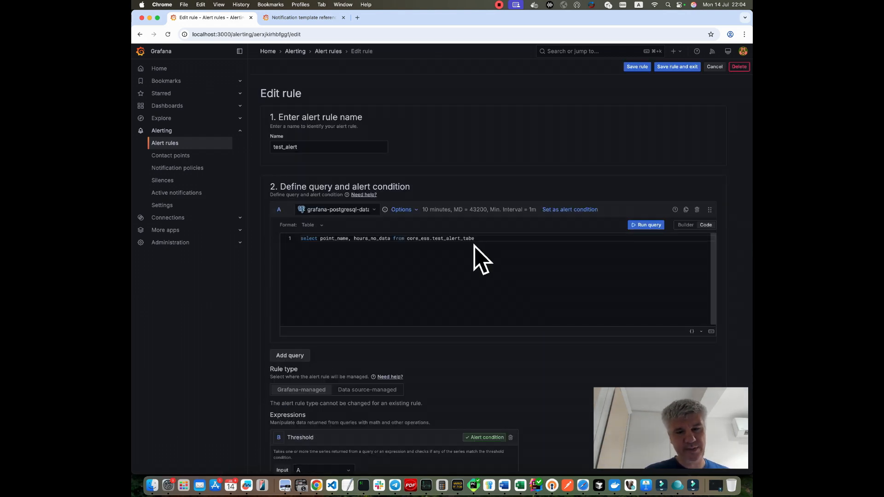
# Examine the alert rule's SQL query, highlighting its selected columns and the source table.
pyautogui.moveTo(475, 238); pyautogui.dragTo(301, 239)
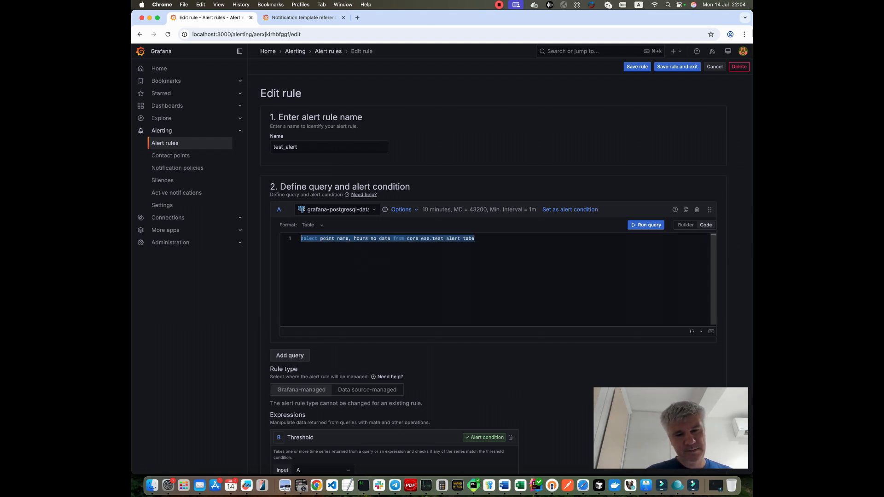
pyautogui.doubleClick(334, 239)
pyautogui.doubleClick(372, 239)
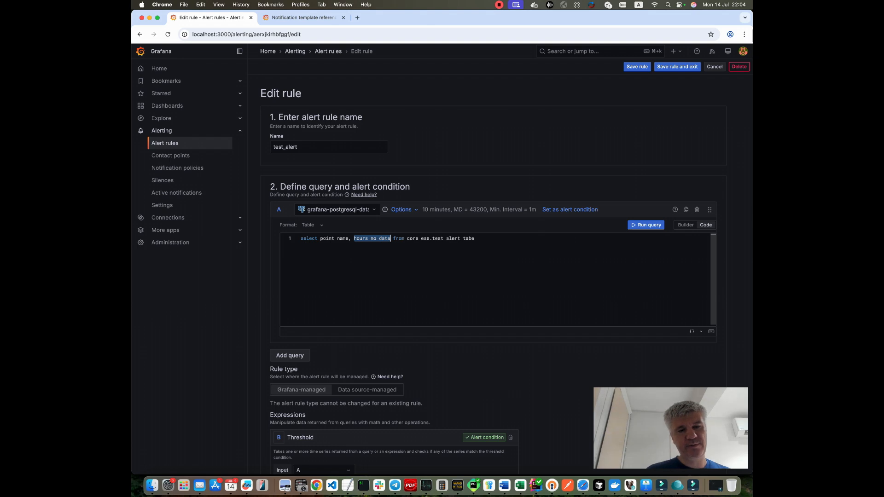
pyautogui.doubleClick(334, 238)
pyautogui.doubleClick(372, 239)
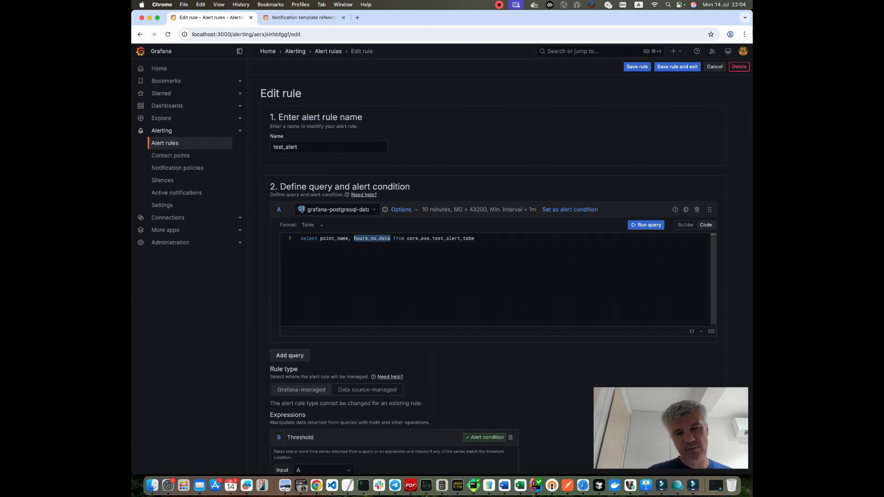
pyautogui.moveTo(475, 239); pyautogui.dragTo(419, 239)
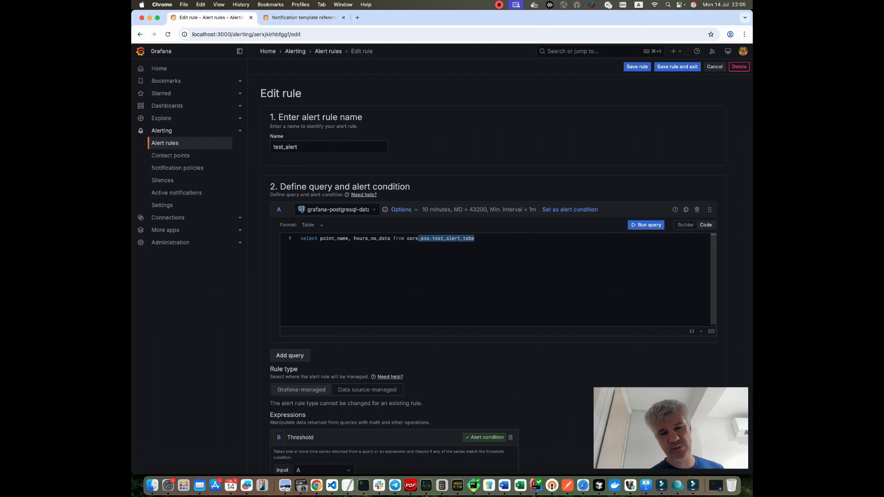
pyautogui.doubleClick(372, 239)
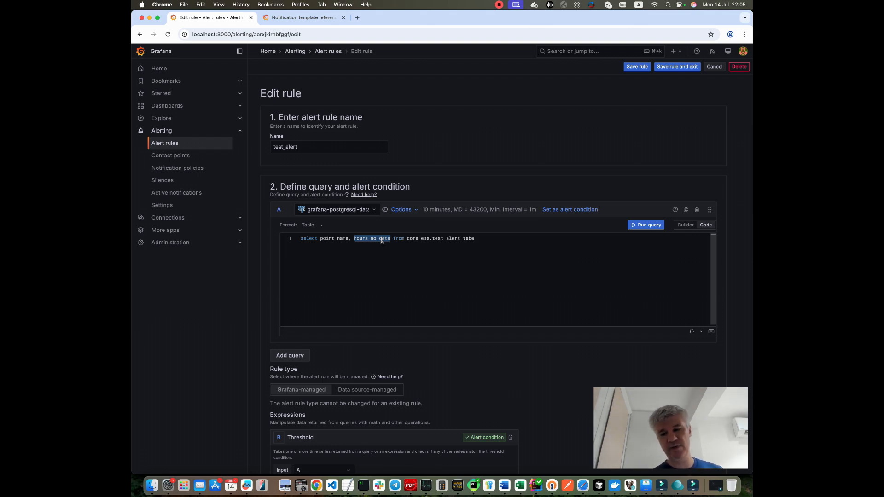
pyautogui.moveTo(474, 238); pyautogui.dragTo(401, 239)
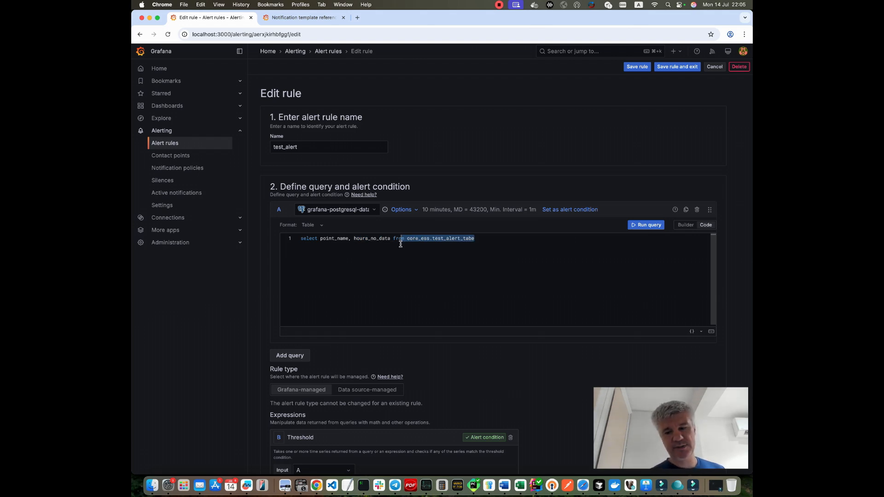
pyautogui.doubleClick(372, 239)
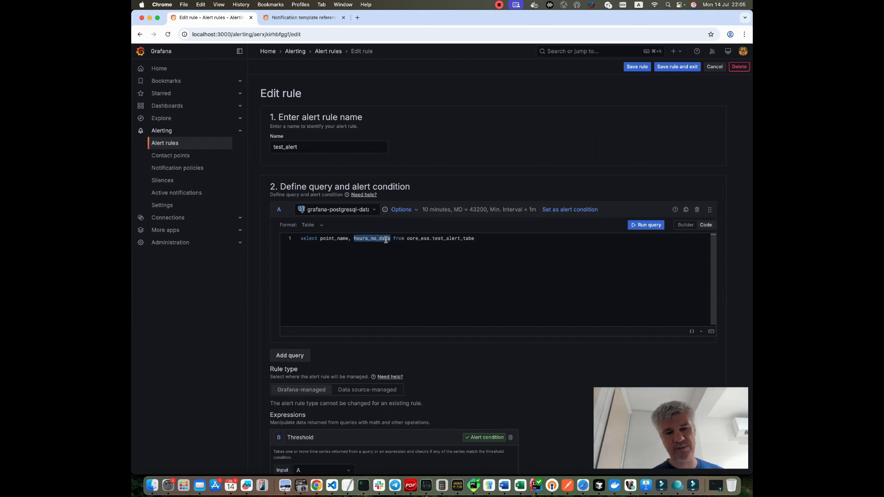
pyautogui.doubleClick(344, 239)
# Run the alert query to preview its result table.
pyautogui.scroll(-1, 343, 239)
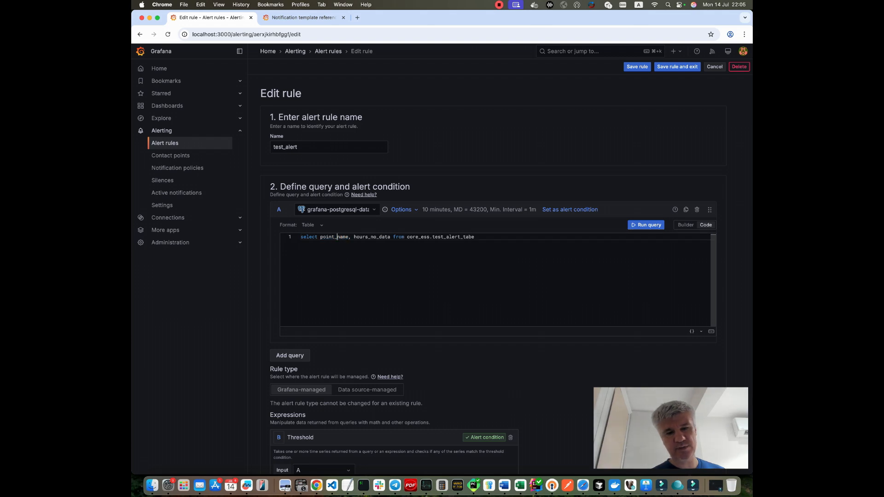
pyautogui.scroll(-1, 339, 239)
pyautogui.scroll(1, 338, 239)
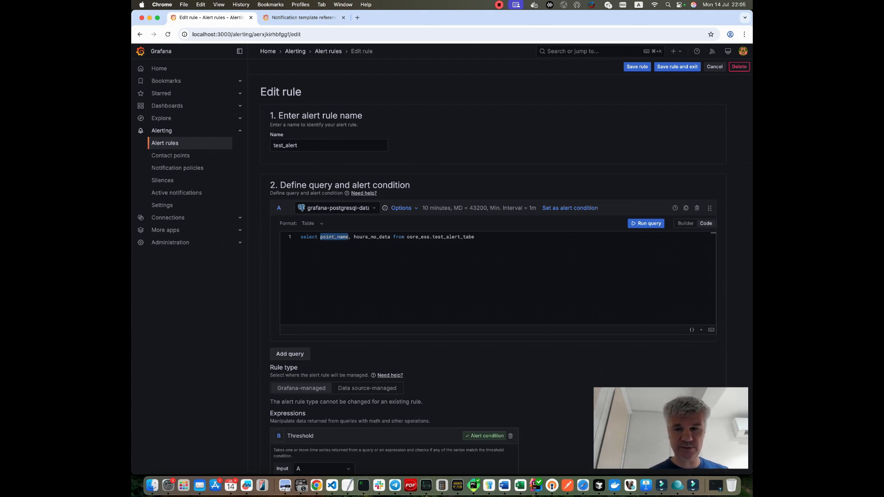
pyautogui.click(646, 224)
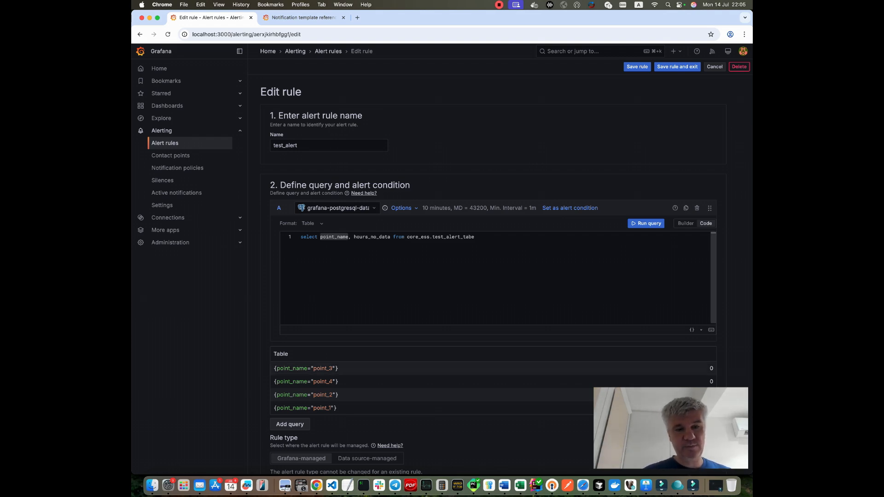
# Inspect the query's point_name and hours_no_data columns and scroll to the Threshold expression.
pyautogui.click(354, 238)
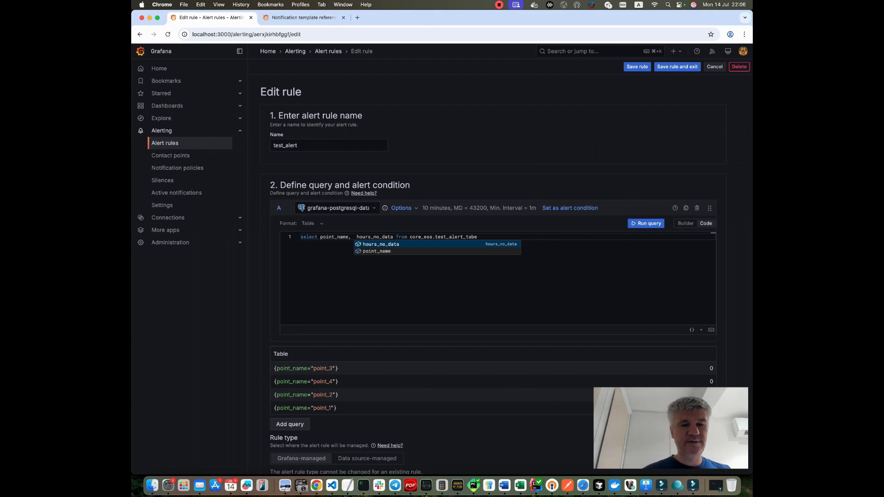
pyautogui.doubleClick(335, 237)
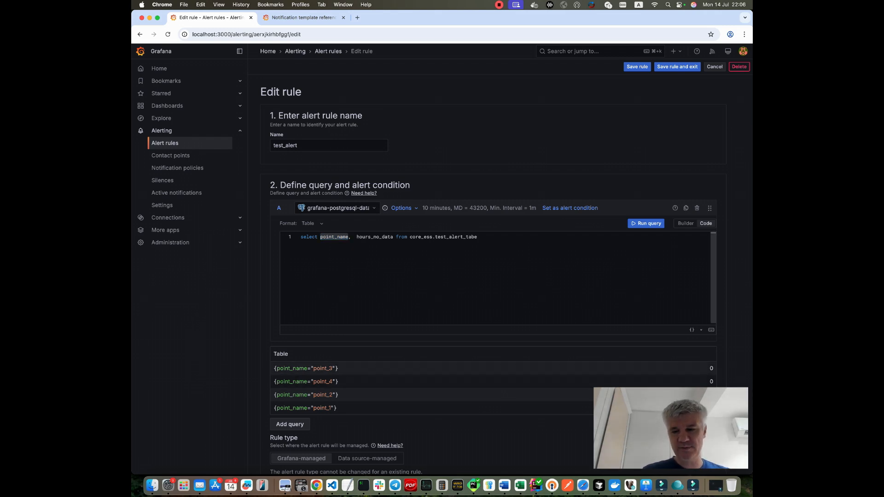
pyautogui.scroll(-6, 395, 352)
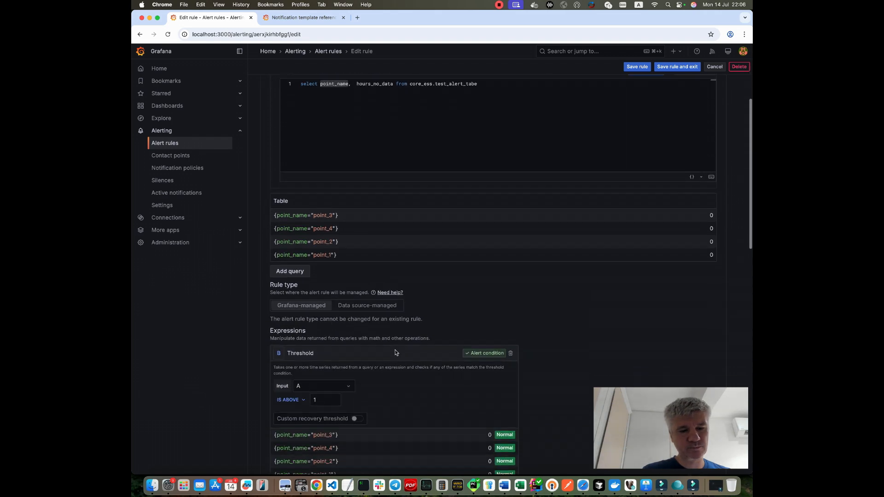
pyautogui.scroll(-1, 395, 352)
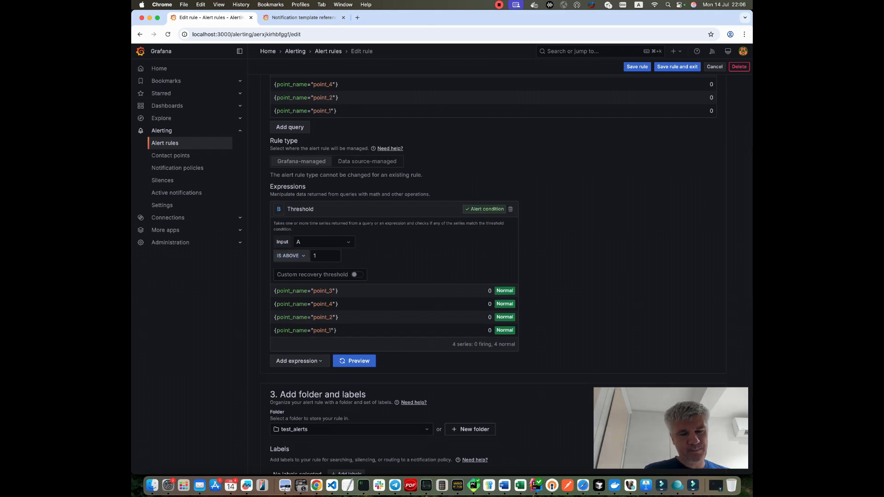
pyautogui.scroll(5, 512, 273)
pyautogui.click(383, 155)
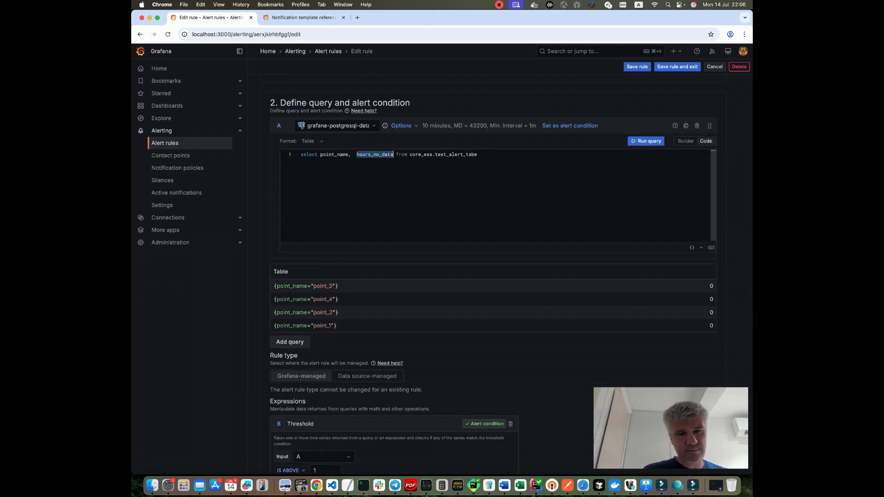
# Review the threshold value, then the folder, evaluation behavior and notification sections of the rule.
pyautogui.scroll(-6, 383, 155)
pyautogui.click(315, 216)
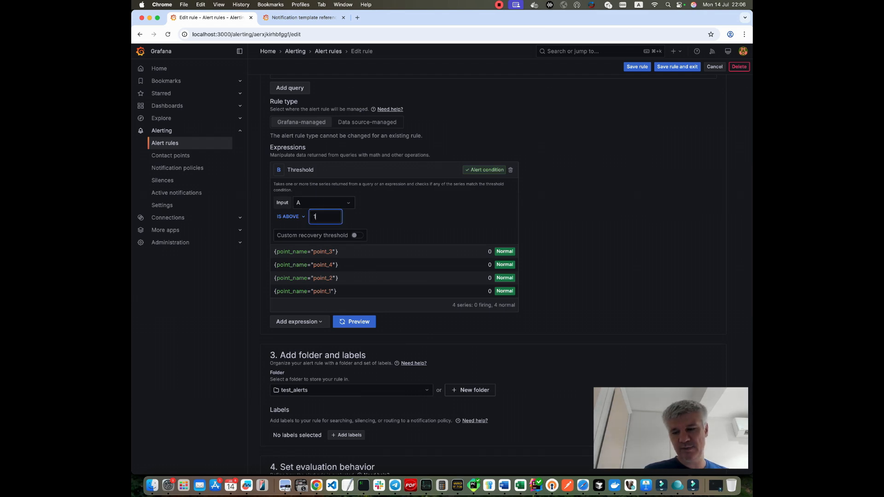
pyautogui.scroll(5, 317, 205)
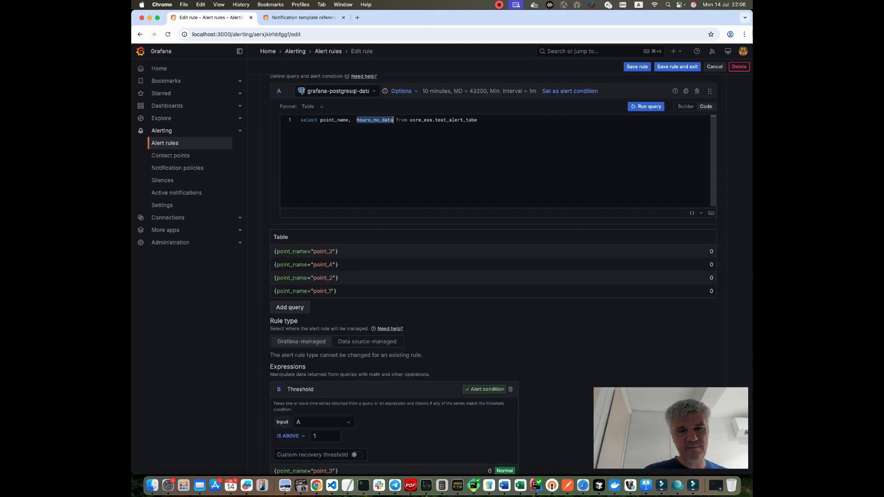
pyautogui.scroll(-4, 492, 272)
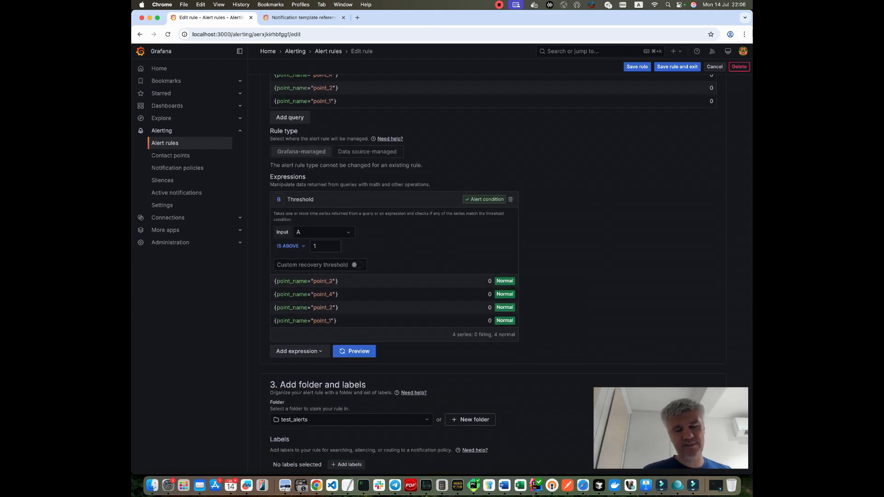
pyautogui.click(315, 246)
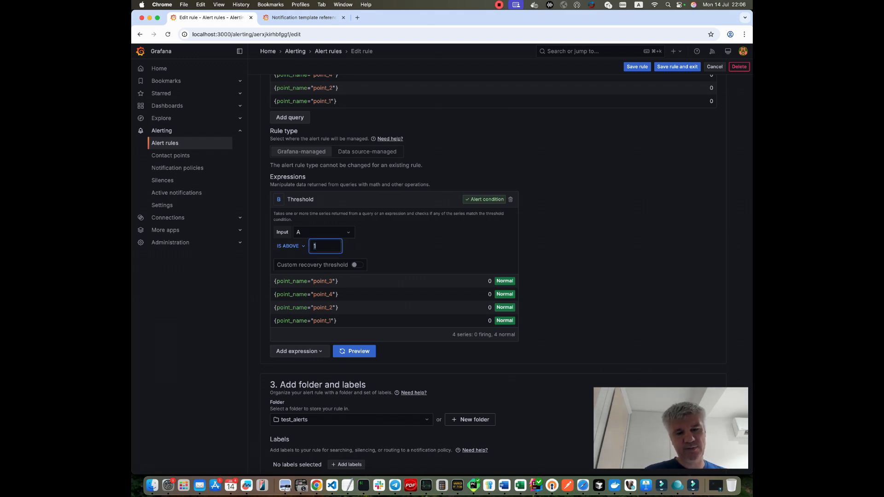
pyautogui.scroll(-2, 315, 246)
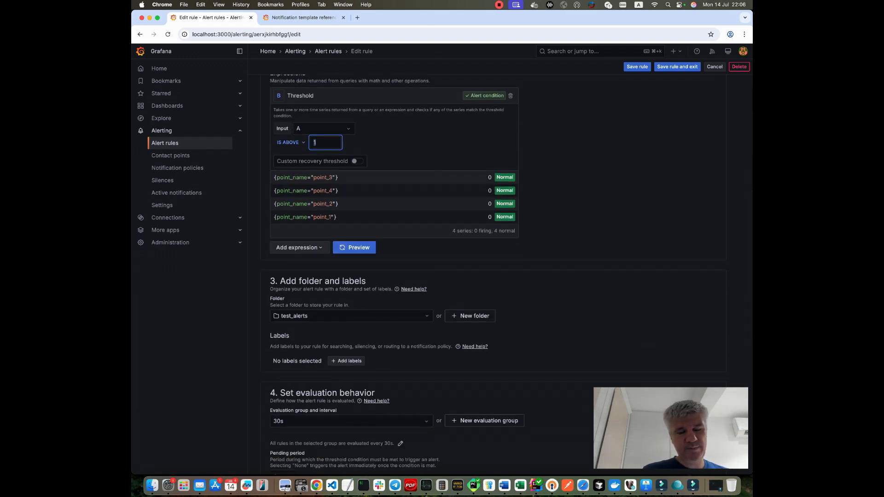
pyautogui.scroll(-3, 315, 142)
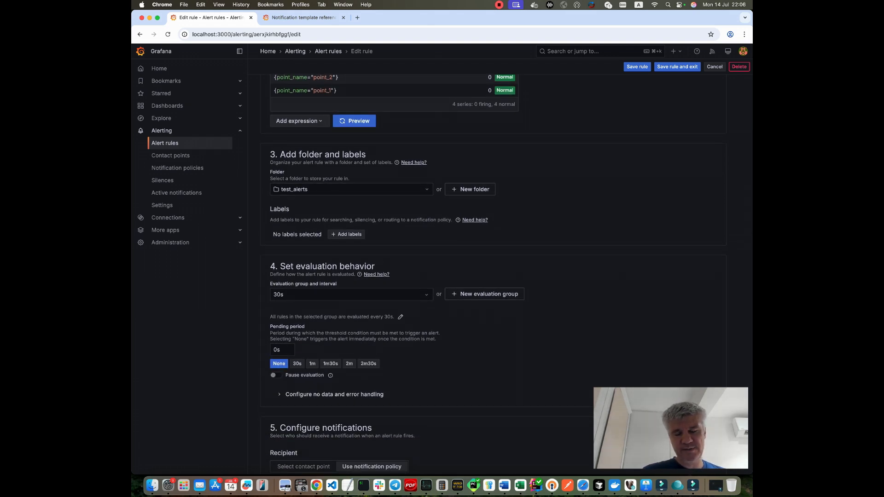
pyautogui.scroll(-3, 382, 204)
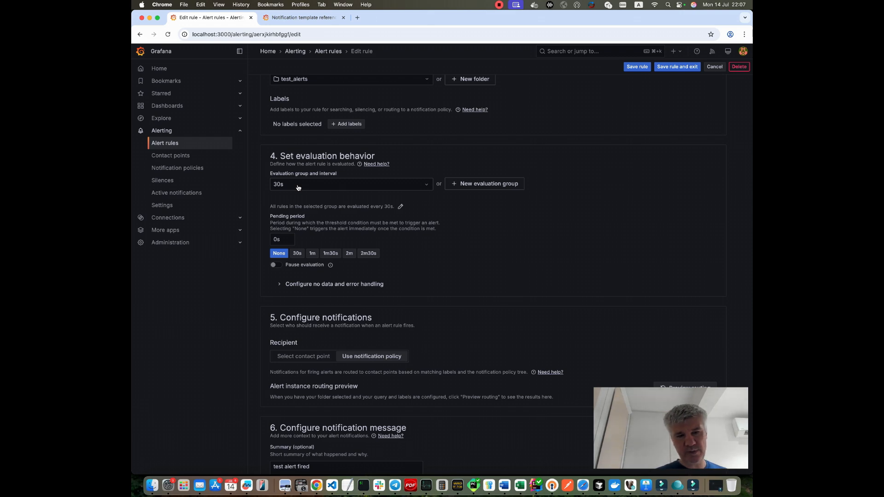
pyautogui.scroll(5, 298, 188)
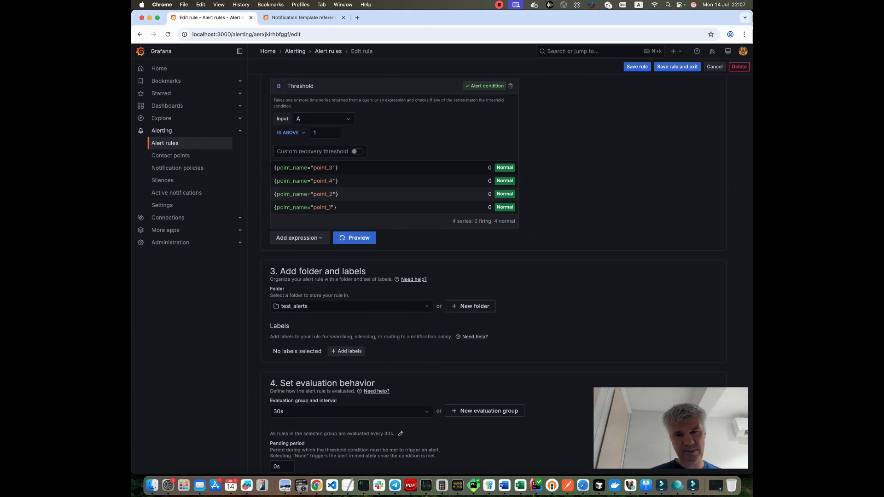
pyautogui.scroll(8, 504, 208)
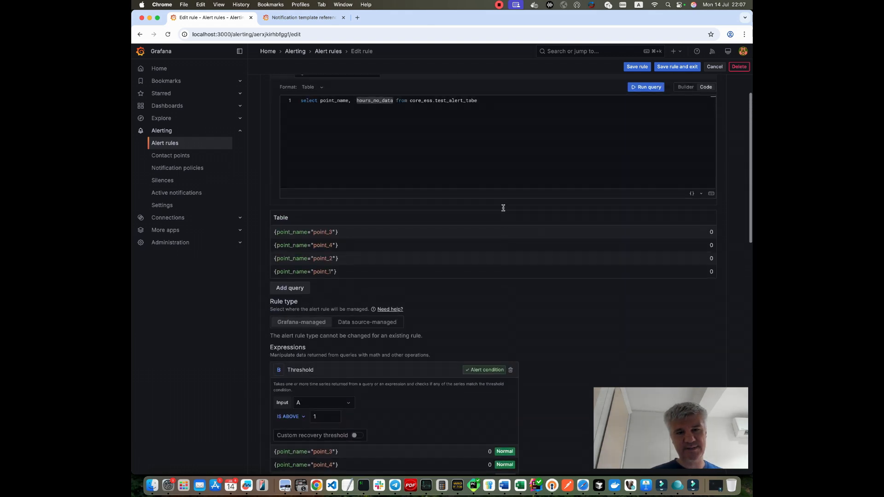
# Inspect the query's time range, max data points and interval options, then the evaluation group's pending period.
pyautogui.click(401, 154)
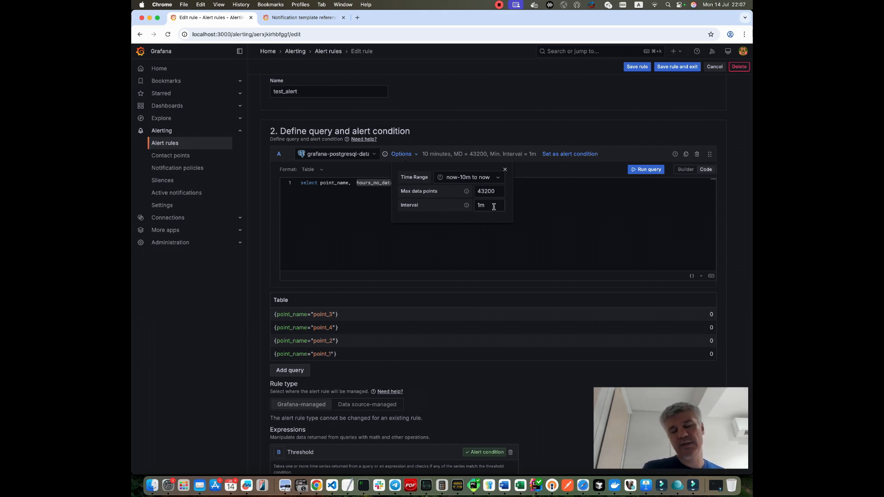
pyautogui.click(505, 169)
pyautogui.scroll(-3, 494, 275)
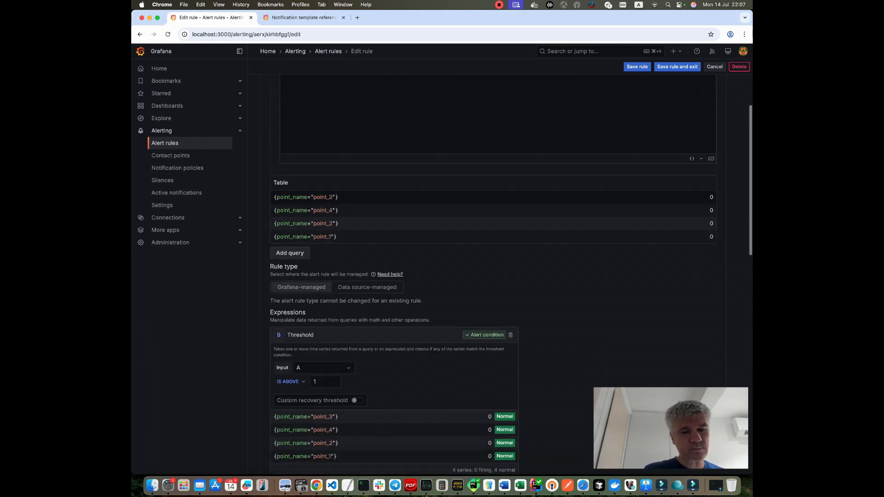
pyautogui.scroll(-10, 494, 274)
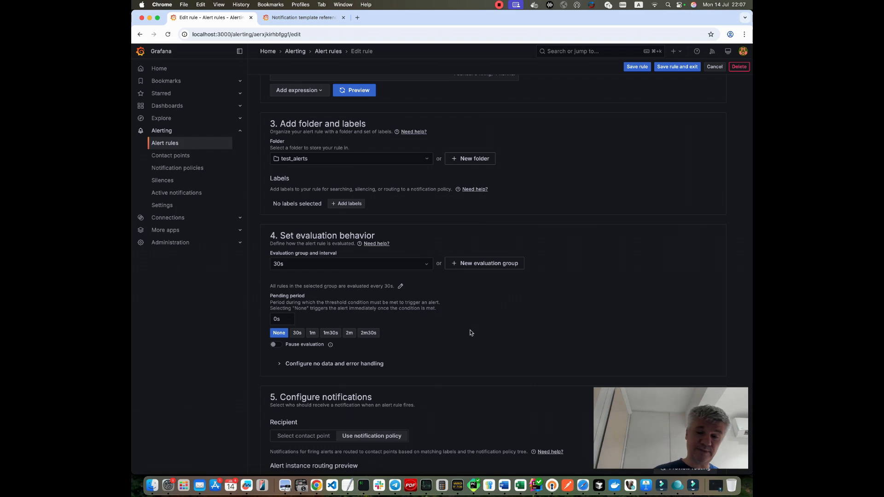
pyautogui.scroll(-4, 471, 332)
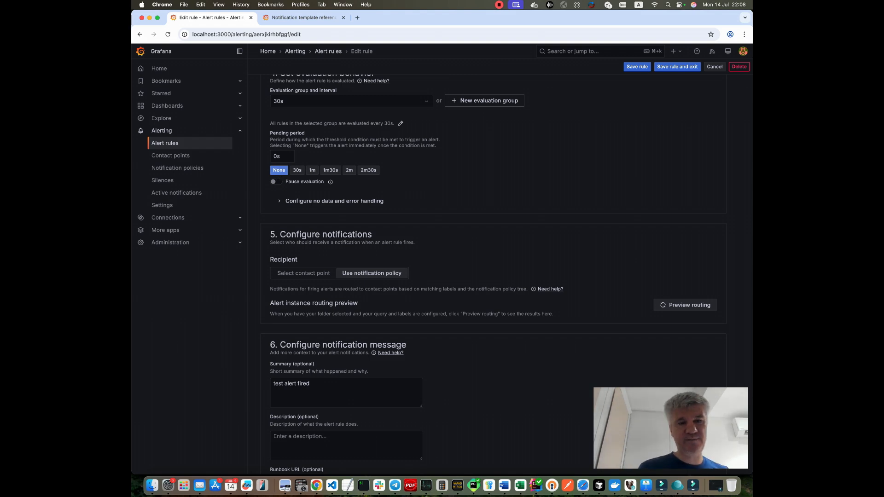
pyautogui.click(279, 156)
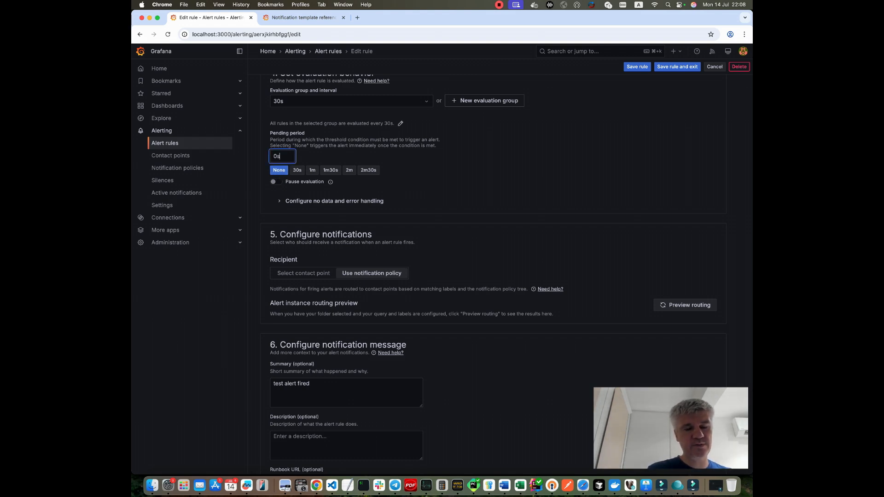
pyautogui.scroll(-3, 489, 272)
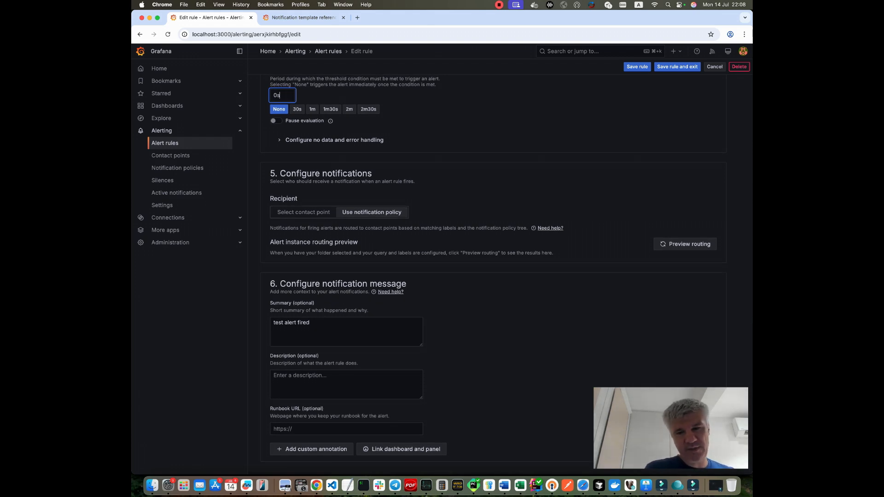
# Preview the alert instance routing and expand the default policy to see each point's labels.
pyautogui.click(685, 244)
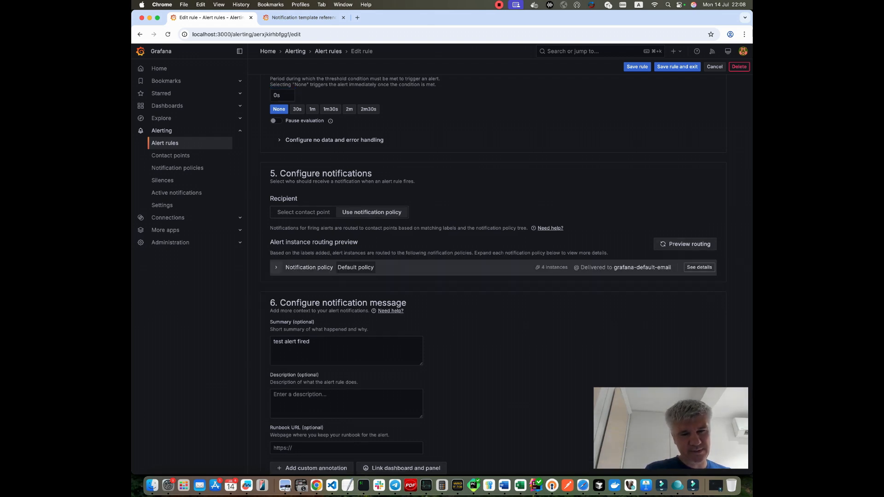
pyautogui.click(276, 267)
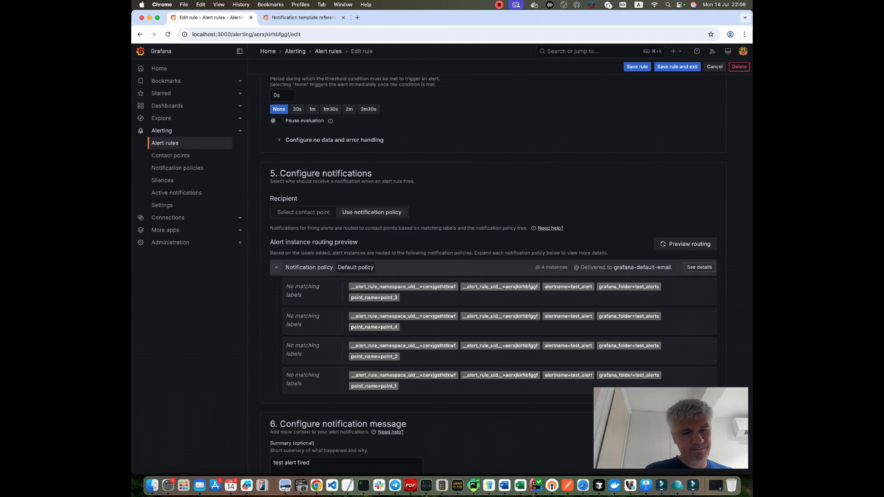
pyautogui.click(643, 267)
pyautogui.moveTo(311, 323); pyautogui.dragTo(273, 323)
pyautogui.press('Right')
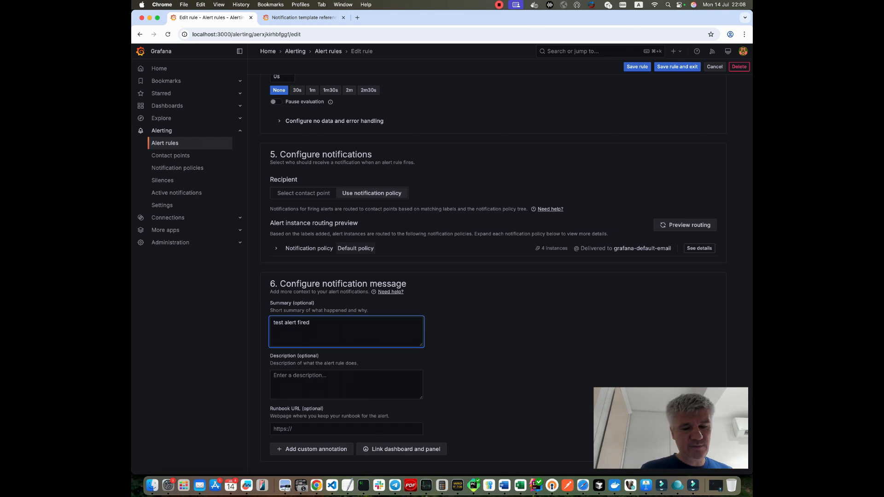
# Switch to the Keynote slide listing the alert requirements, then return to the browser.
pyautogui.press('super+Tab')
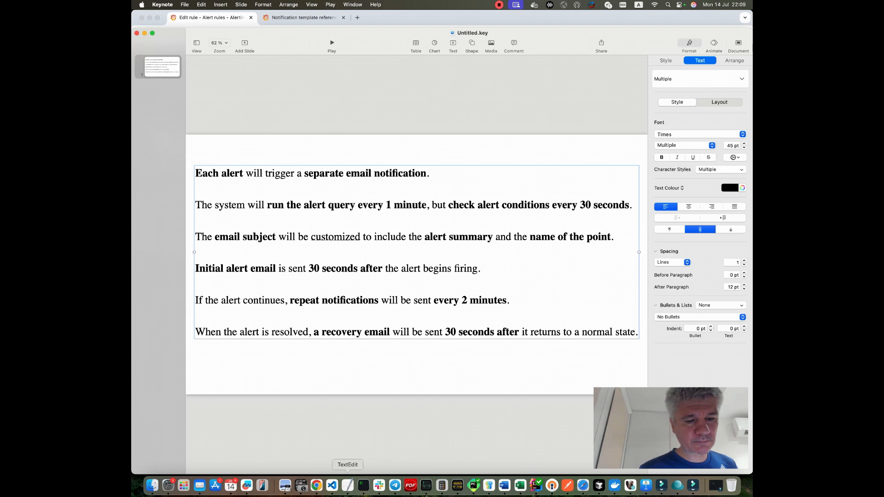
pyautogui.click(316, 486)
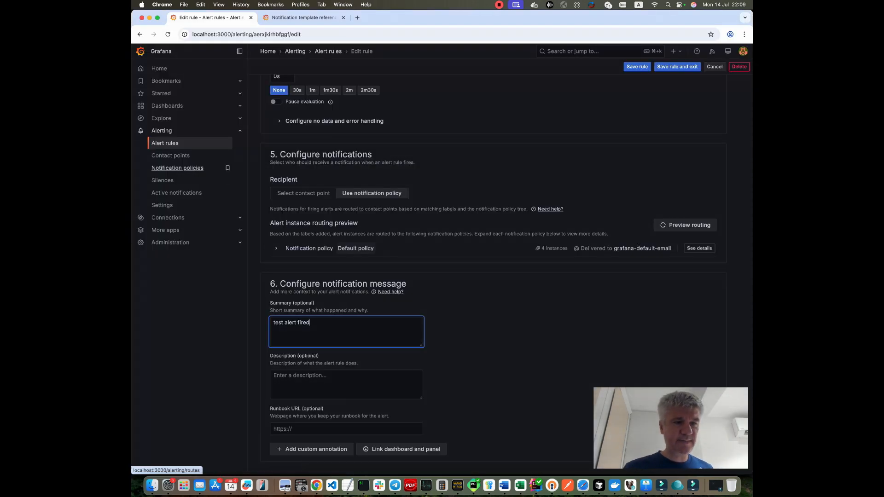
# Open the default notification policy for editing and set its Group by to Disable (...).
pyautogui.click(178, 168)
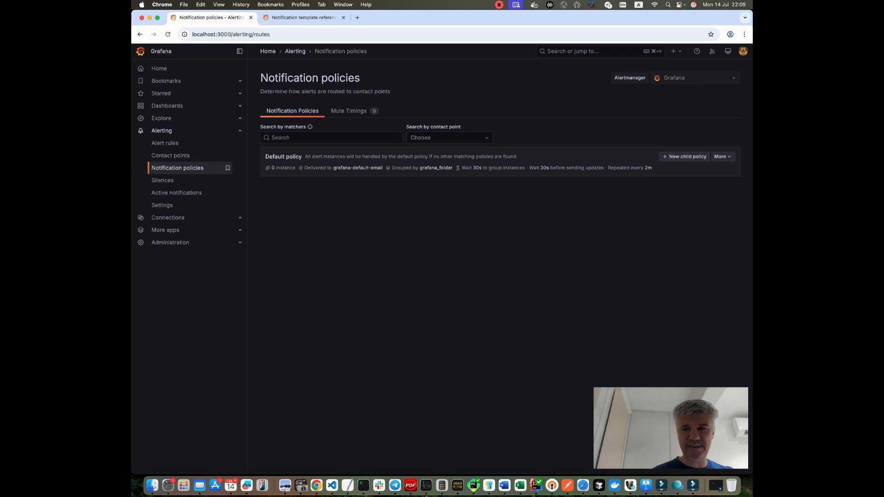
pyautogui.click(722, 157)
pyautogui.click(723, 172)
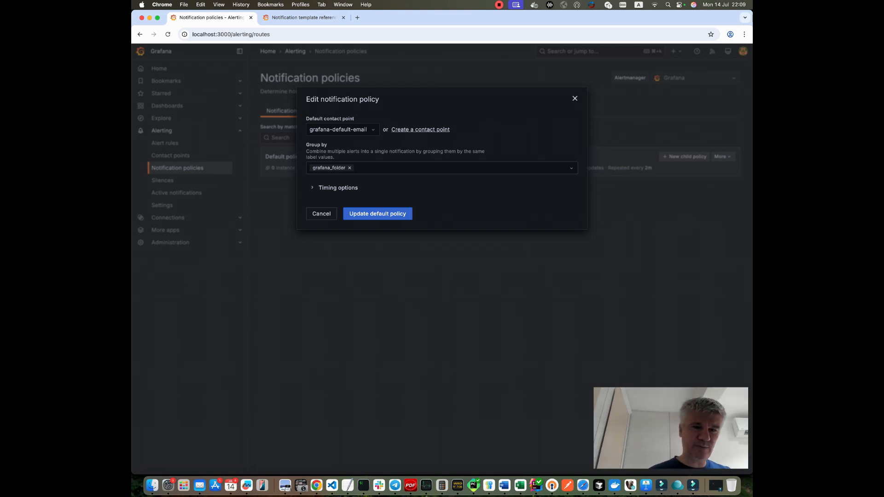
pyautogui.click(349, 168)
pyautogui.press('Down')
pyautogui.press('Down')
pyautogui.press('Return')
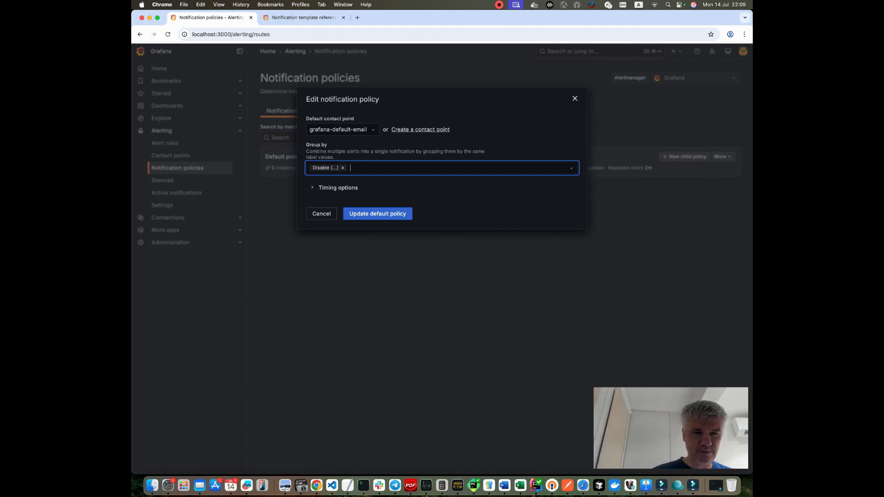
# Review the group wait, group interval and repeat interval timing options, then update the default policy.
pyautogui.click(338, 188)
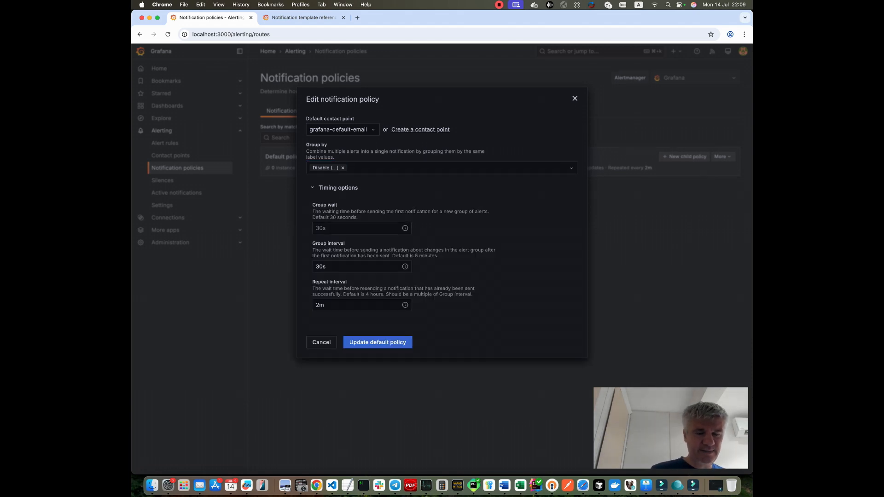
pyautogui.click(358, 228)
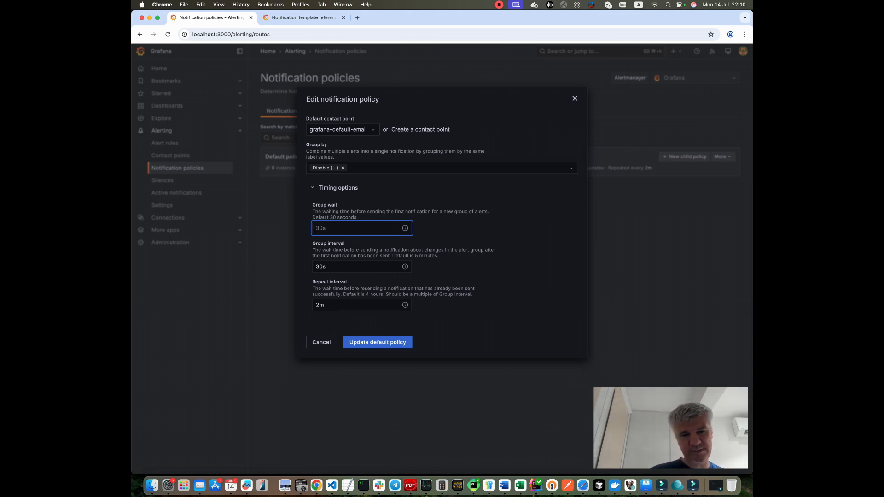
pyautogui.click(329, 267)
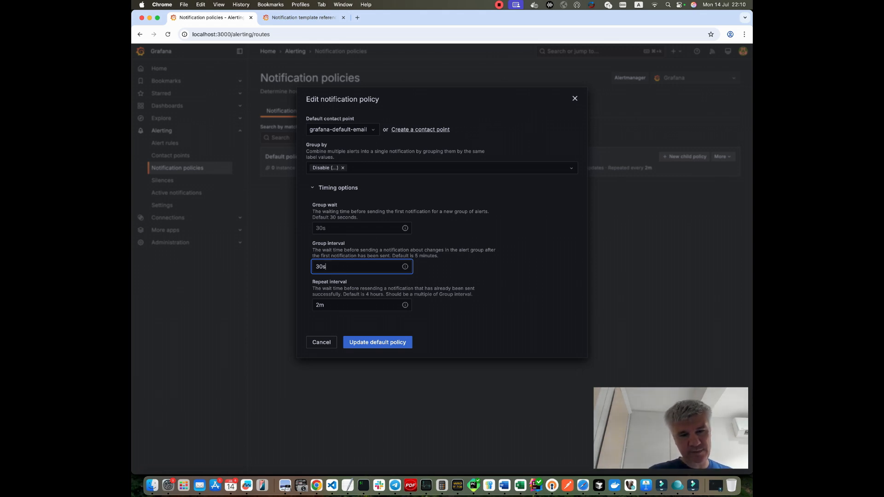
pyautogui.press('super+a')
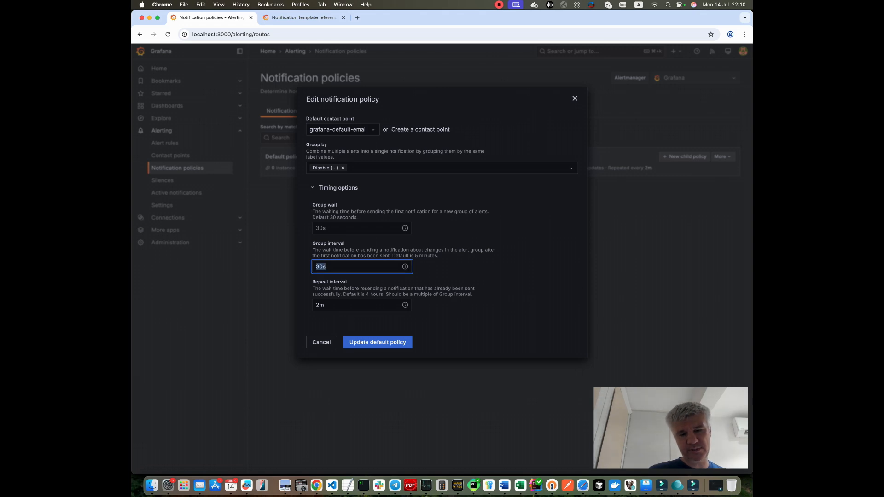
pyautogui.click(330, 307)
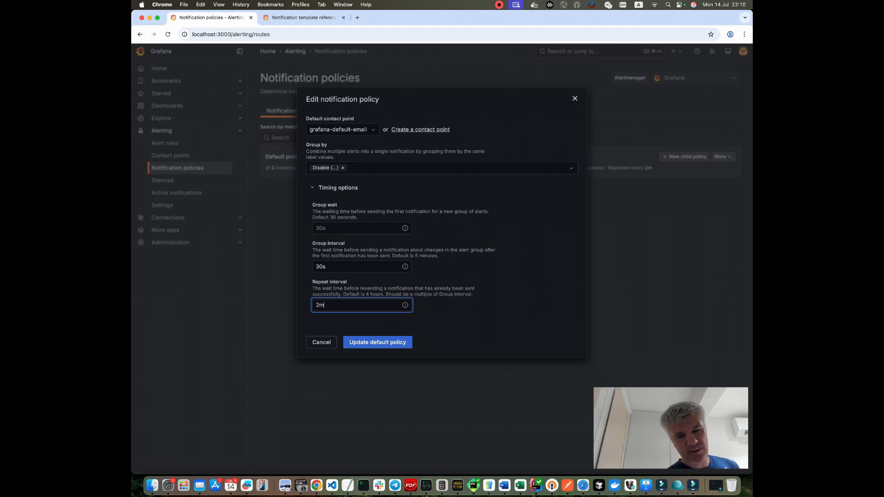
pyautogui.click(377, 342)
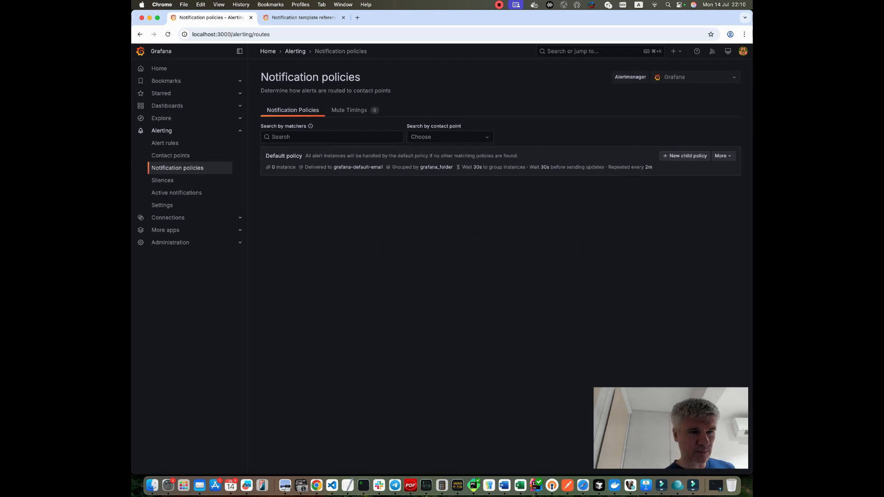
# Open the default email contact point for editing and examine its addresses and optional email settings.
pyautogui.click(171, 156)
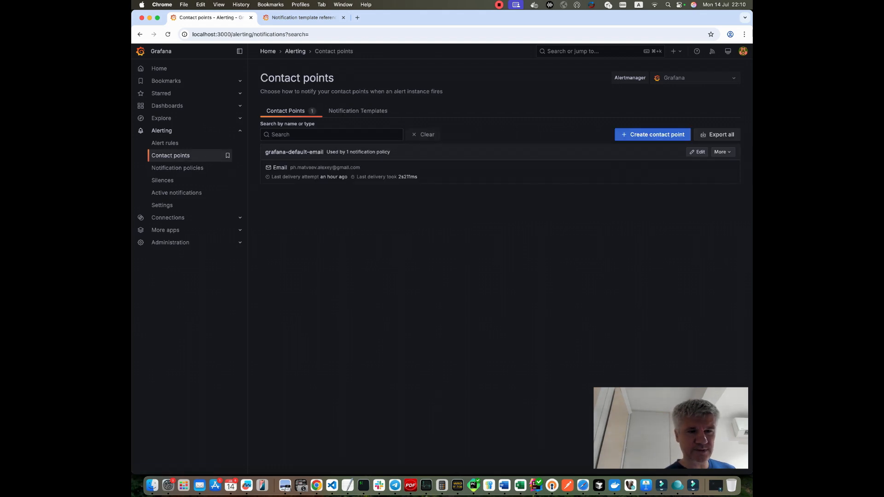
pyautogui.click(697, 152)
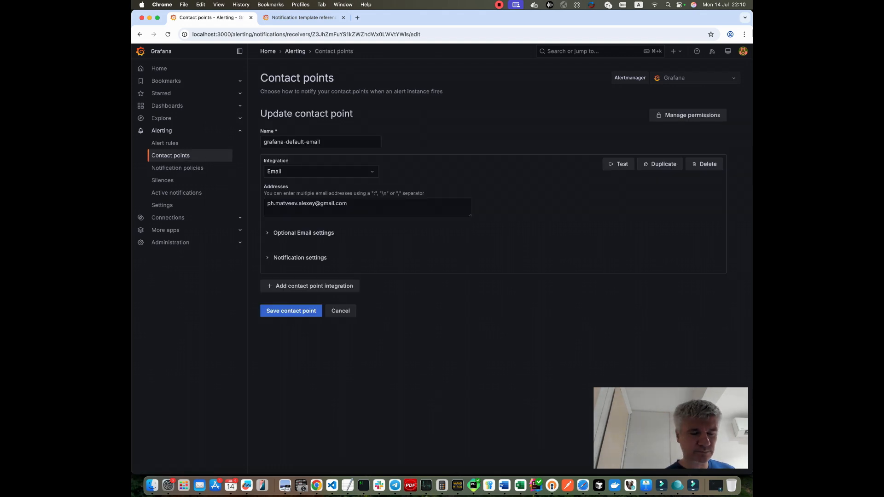
pyautogui.tripleClick(307, 203)
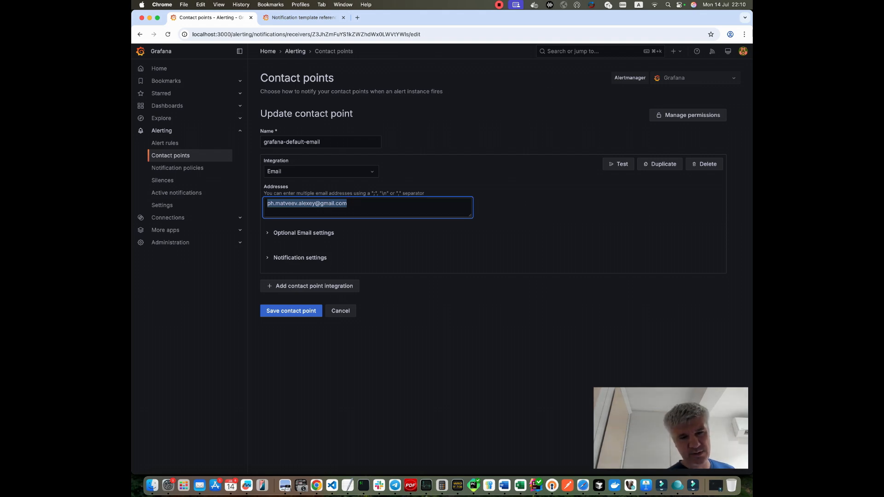
pyautogui.press('Right')
pyautogui.write(',')
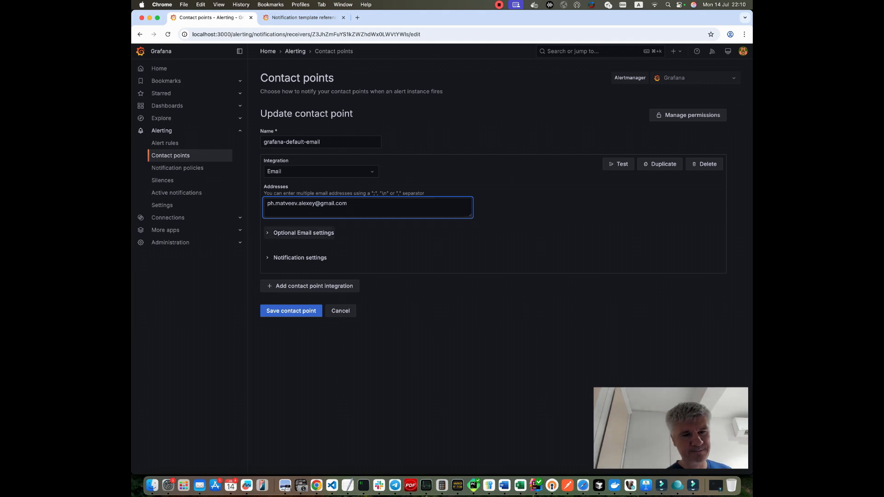
pyautogui.click(303, 232)
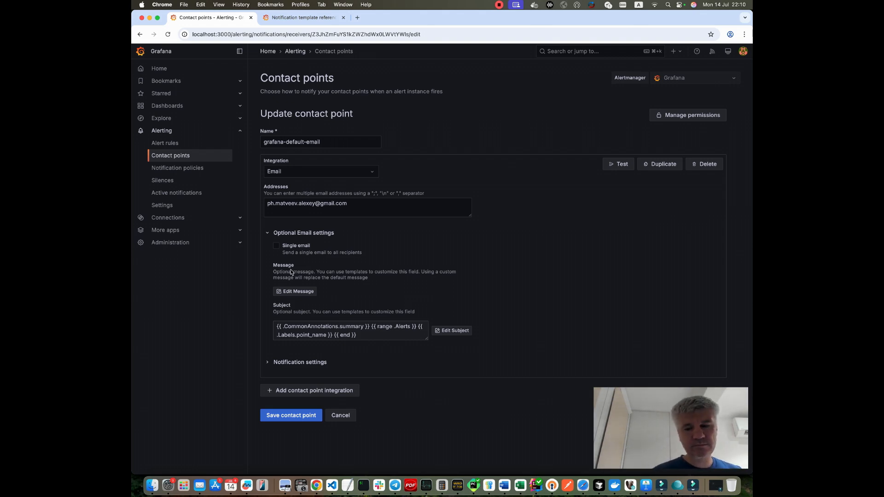
# Open the subject editor and highlight the summary and point_name parts of the custom subject template.
pyautogui.click(452, 331)
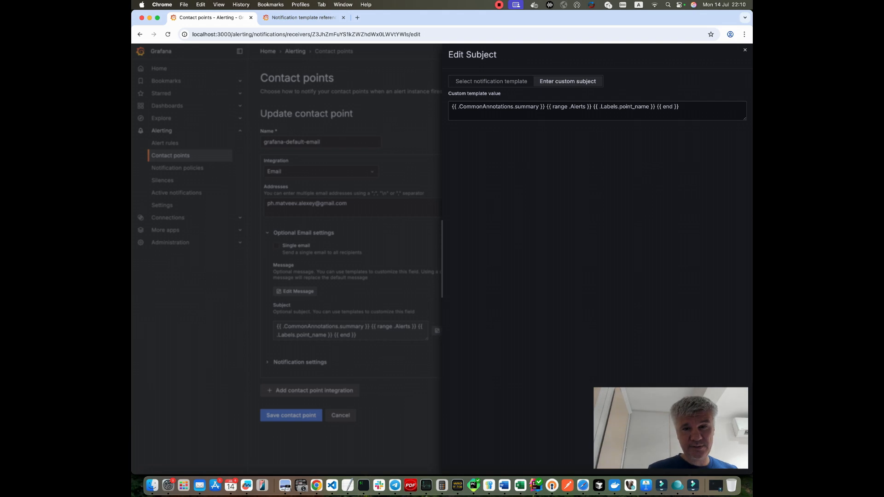
pyautogui.moveTo(538, 107); pyautogui.dragTo(463, 106)
pyautogui.moveTo(649, 106); pyautogui.dragTo(602, 106)
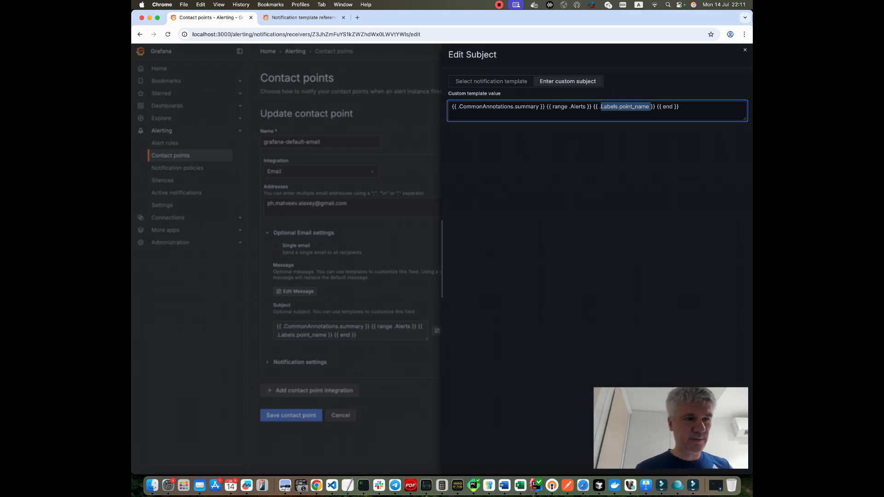
# Open the test_alert rule for editing and highlight point_name in its SQL query.
pyautogui.click(166, 143)
pyautogui.click(166, 143)
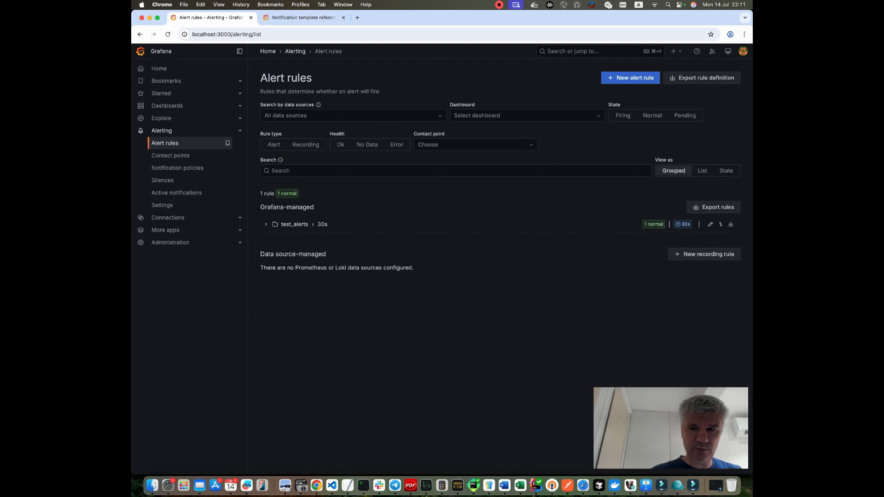
pyautogui.click(267, 224)
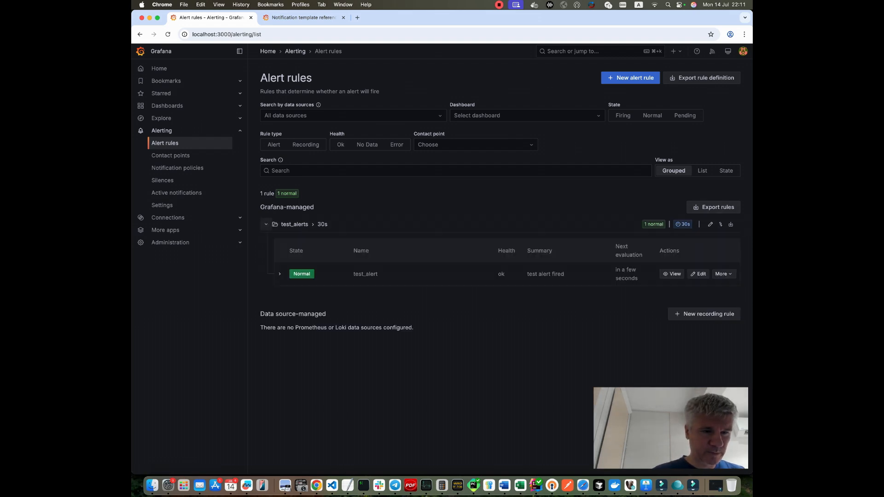
pyautogui.click(698, 274)
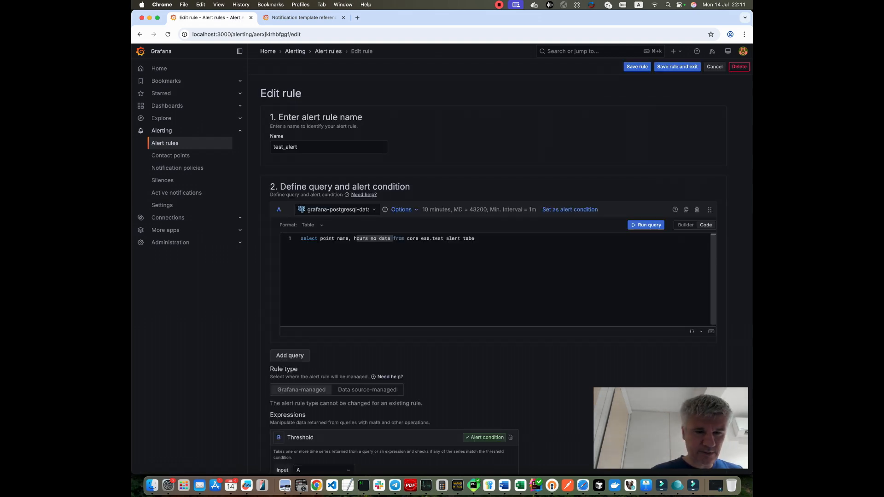
pyautogui.moveTo(476, 239); pyautogui.dragTo(321, 239)
pyautogui.doubleClick(336, 241)
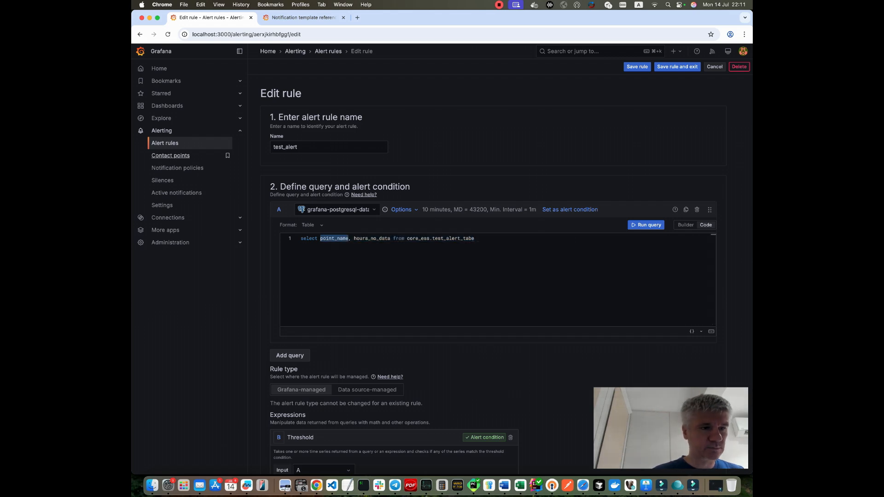
# Return to the contact point's subject editor and select the whole custom subject template.
pyautogui.click(170, 156)
pyautogui.click(697, 152)
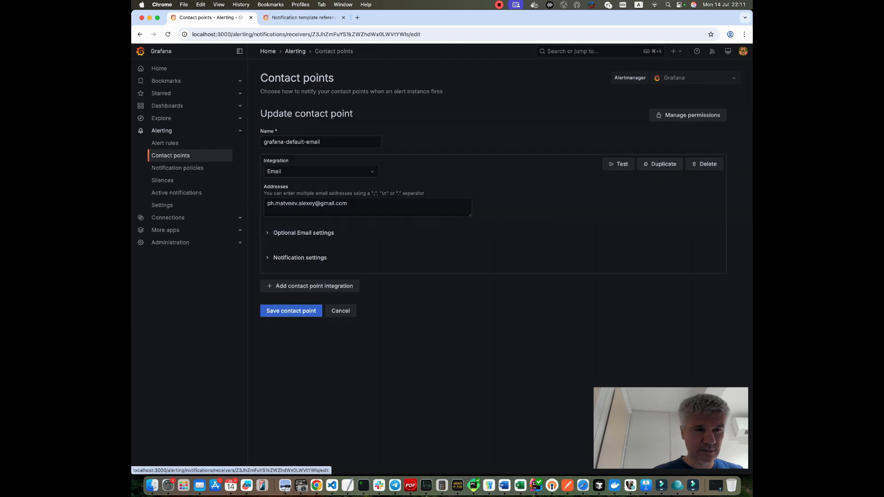
pyautogui.click(299, 233)
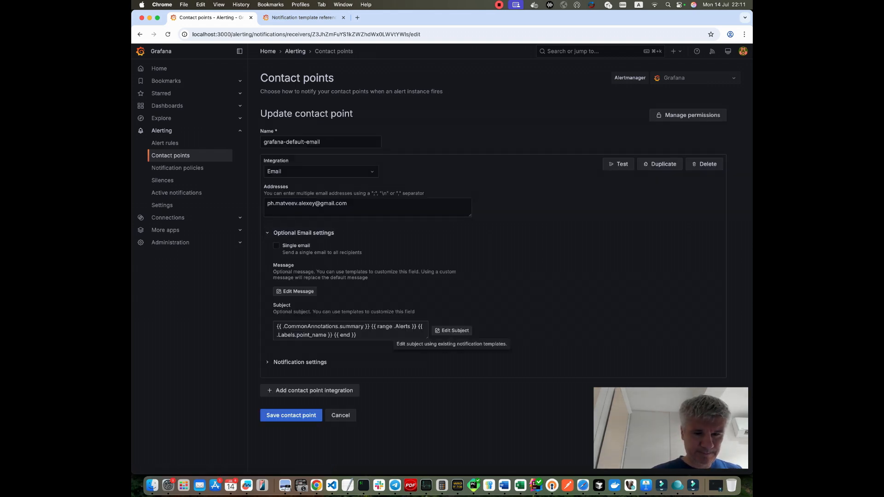
pyautogui.click(452, 331)
pyautogui.tripleClick(565, 107)
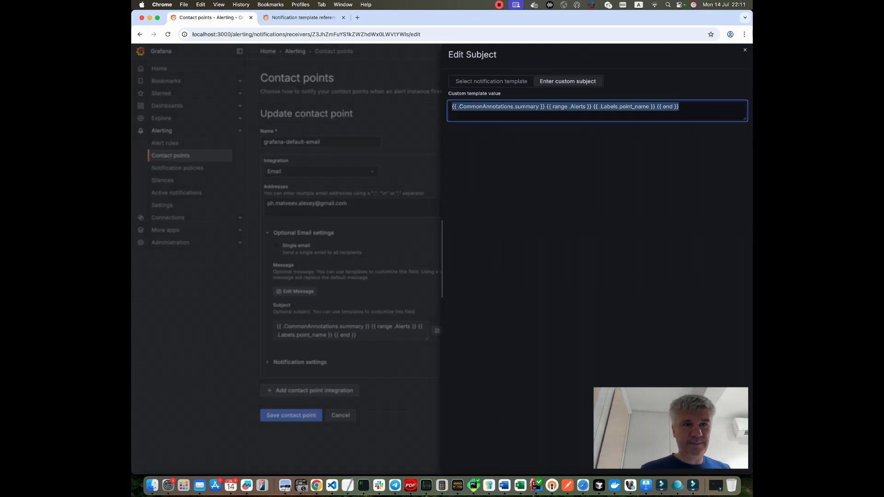
# Switch to the Notification template reference documentation tab and scroll through its Notification Data table.
pyautogui.click(304, 18)
pyautogui.scroll(-2, 437, 239)
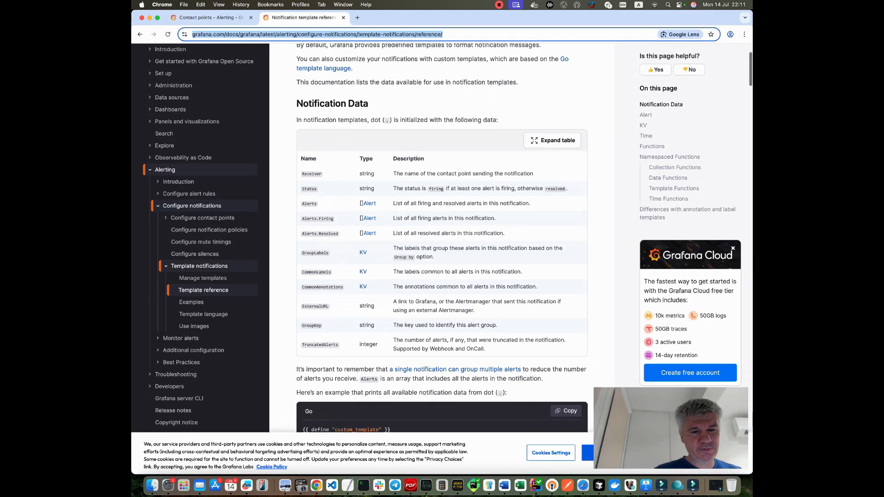
# Scroll through the Notification Data table and highlight the Receiver entry name.
pyautogui.scroll(1, 442, 240)
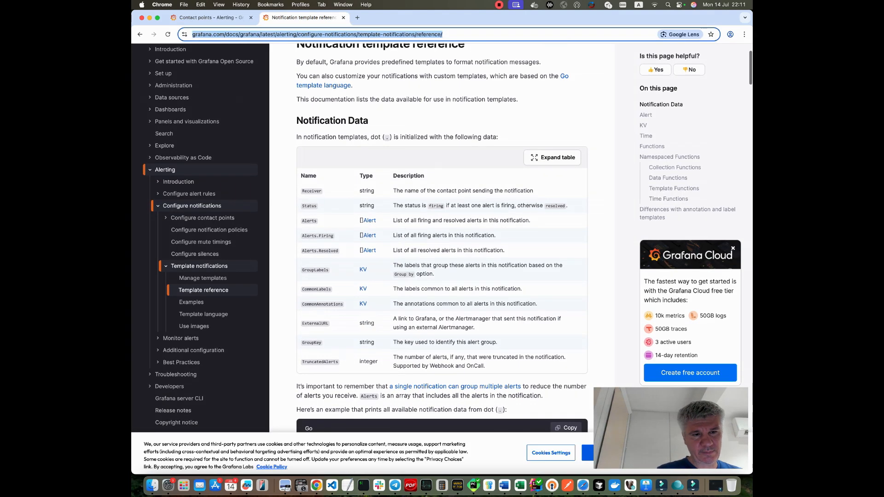
pyautogui.moveTo(303, 191); pyautogui.dragTo(322, 191)
pyautogui.click(318, 193)
pyautogui.scroll(-5, 337, 238)
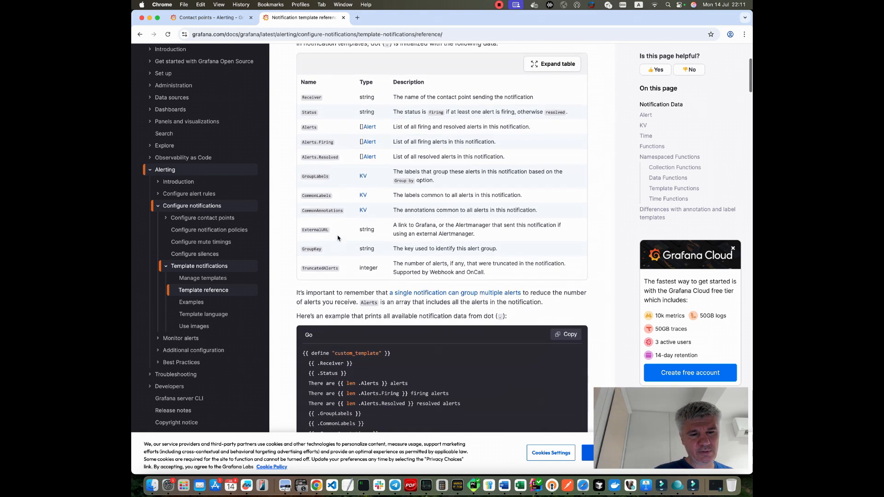
pyautogui.scroll(-6, 338, 238)
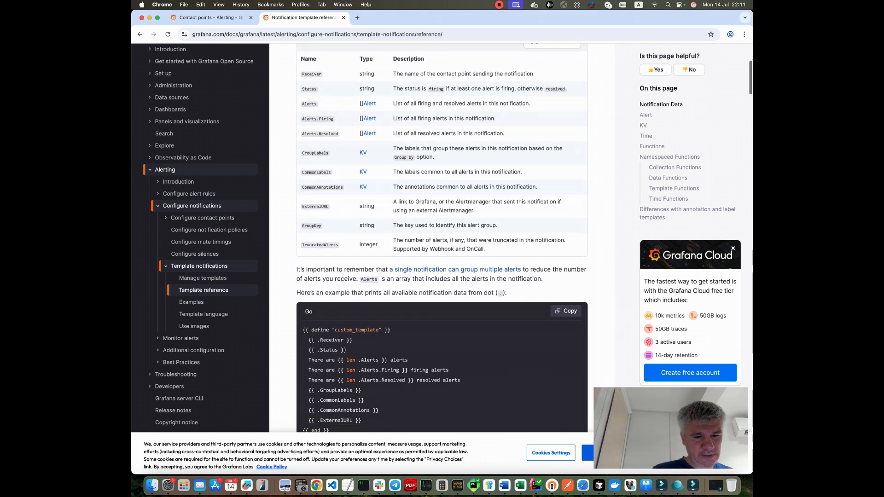
pyautogui.scroll(6, 442, 239)
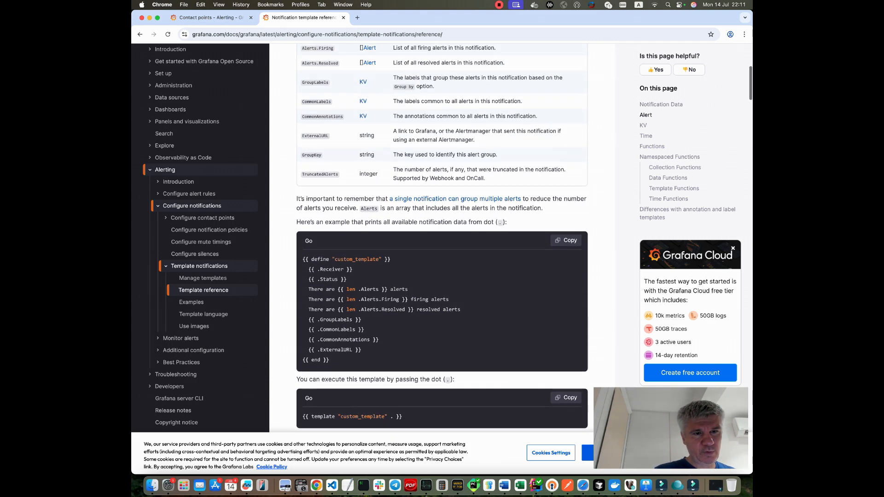
pyautogui.scroll(-1, 344, 235)
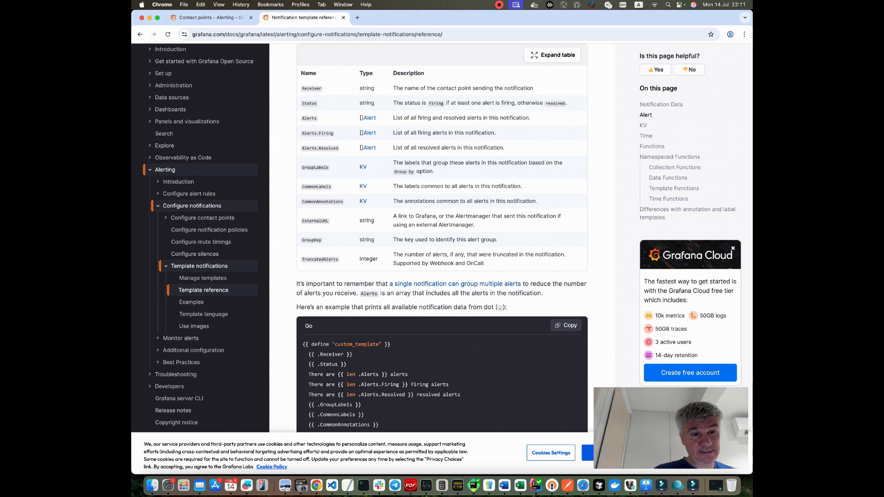
# Highlight the Alerts entry in the Notification Data table and scroll down to the Alert properties and per-alert example.
pyautogui.doubleClick(310, 118)
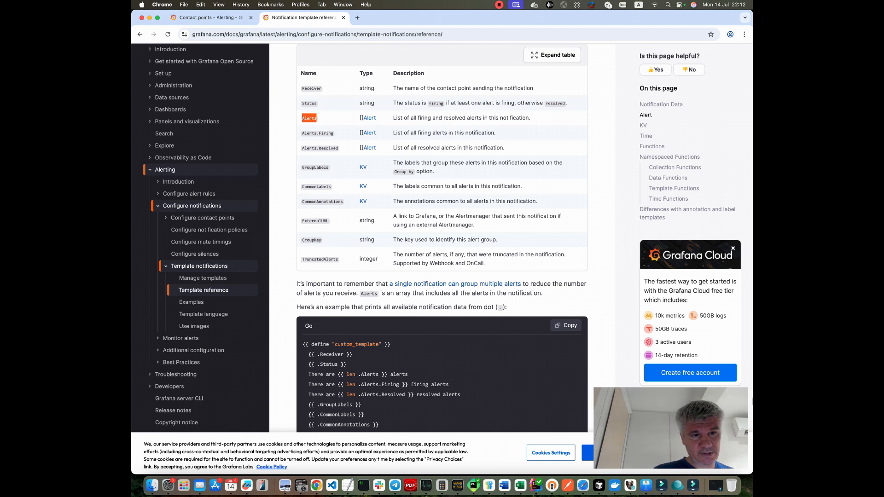
pyautogui.scroll(-10, 442, 238)
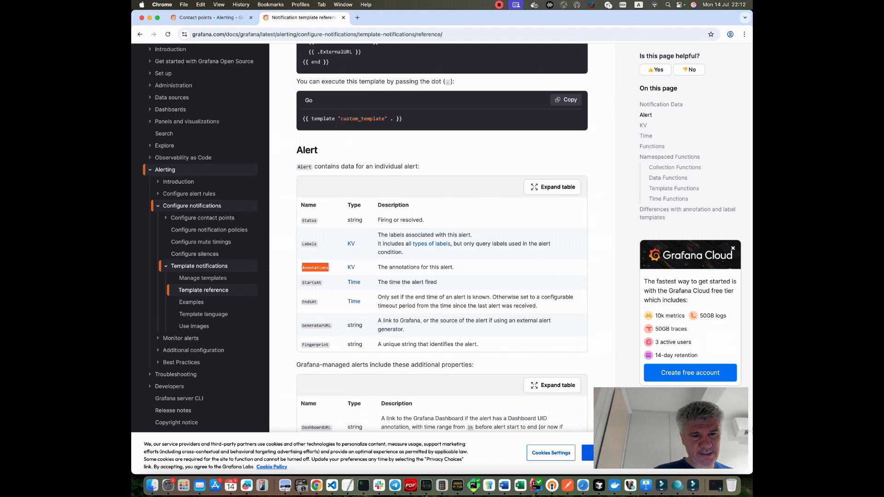
pyautogui.scroll(-7, 442, 237)
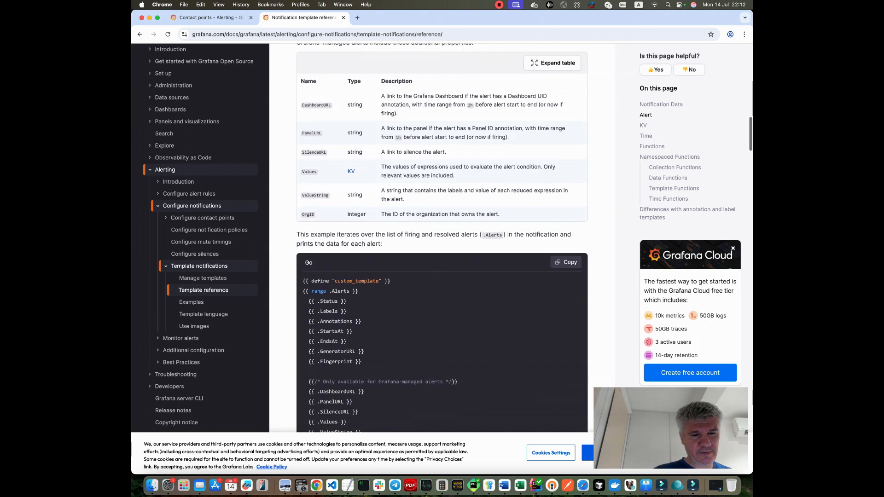
pyautogui.scroll(-1, 442, 238)
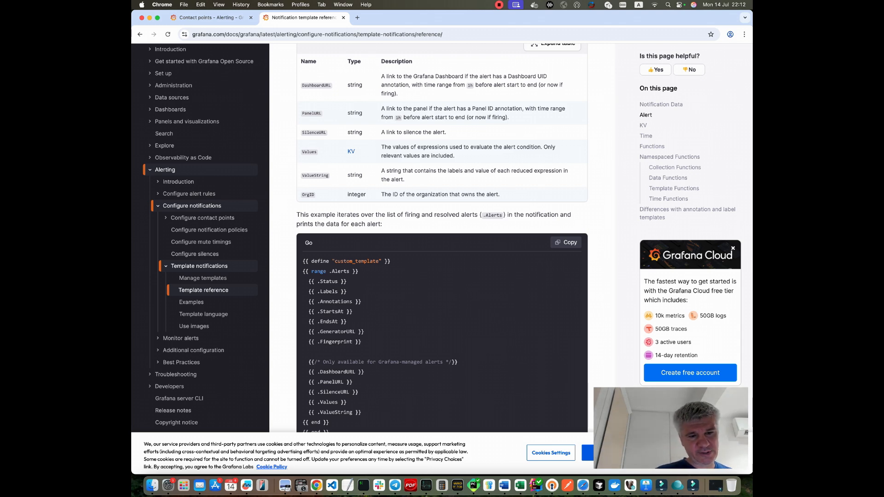
# Highlight the range .Alerts loop and the .Labels field in the per-alert example template.
pyautogui.moveTo(358, 272); pyautogui.dragTo(311, 272)
pyautogui.moveTo(329, 423); pyautogui.dragTo(303, 423)
pyautogui.doubleClick(329, 292)
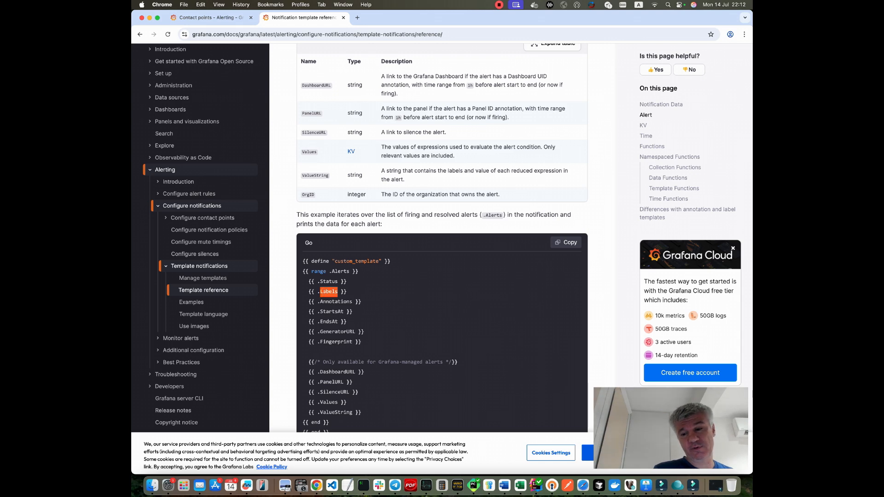
pyautogui.click(499, 5)
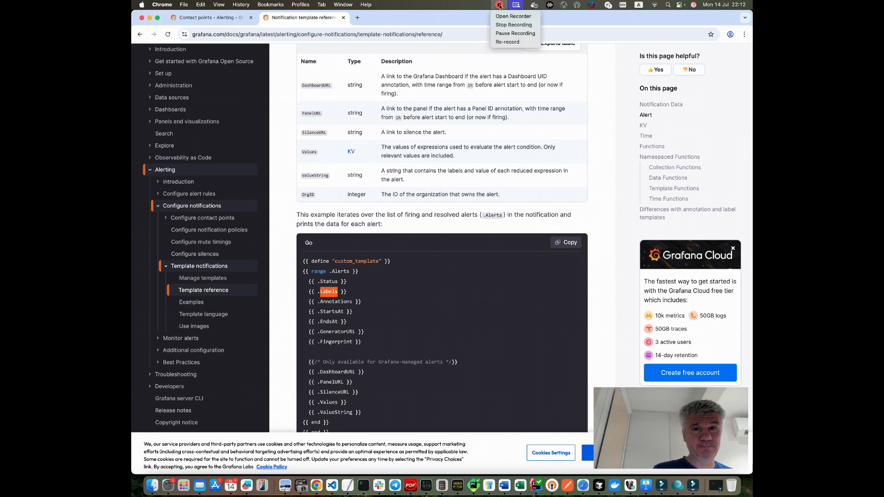